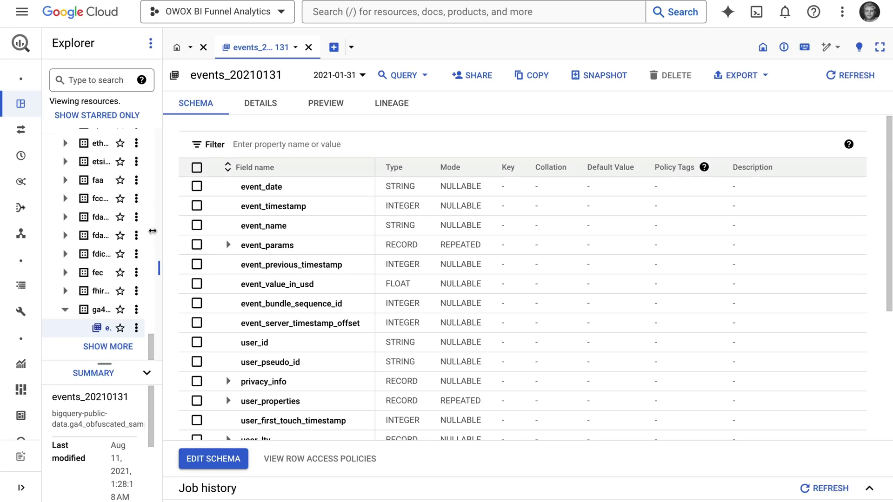
- Widen the Explorer panel to read the GA4 sample ecommerce dataset names
{"action": "left_click_drag", "start_coordinate": [156, 289], "coordinate": [307, 277]}
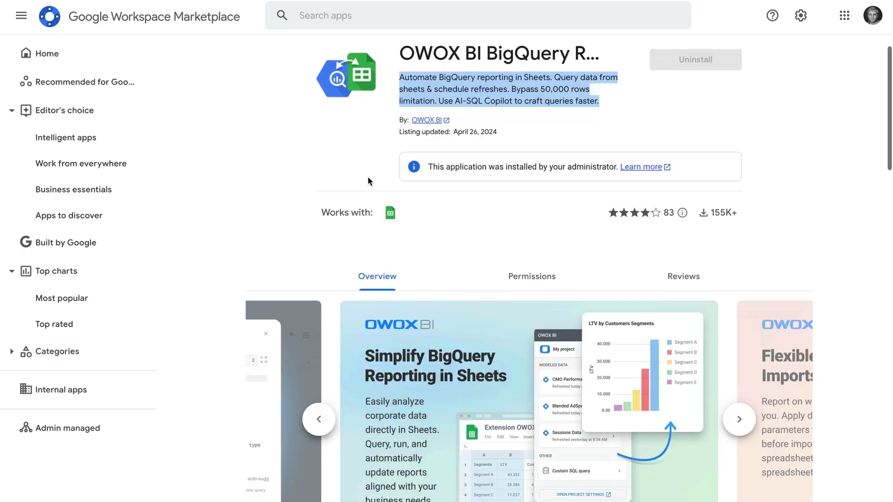
{"action": "scroll", "coordinate": [368, 176], "scroll_direction": "down", "scroll_amount": 3}
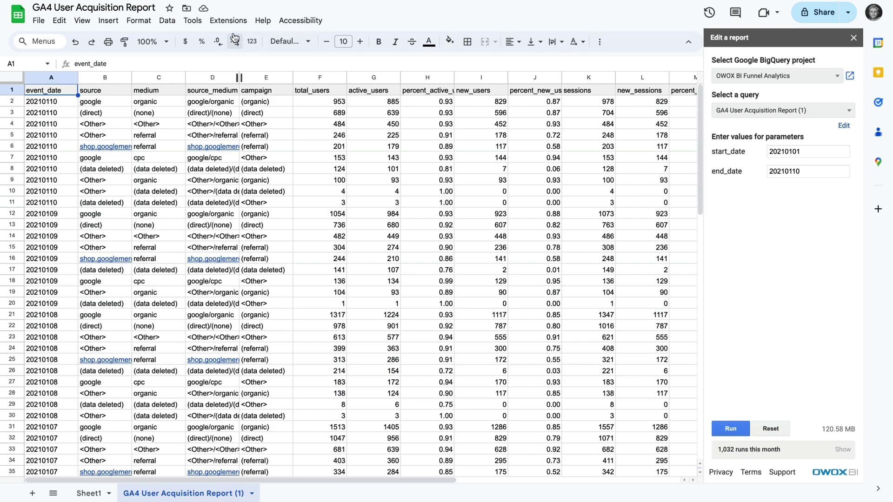
- Add a 7 a.m.–8 a.m. period to the OWOX BI report's Scheduled refresh times
{"action": "left_click", "coordinate": [229, 20]}
{"action": "mouse_move", "coordinate": [273, 158]}
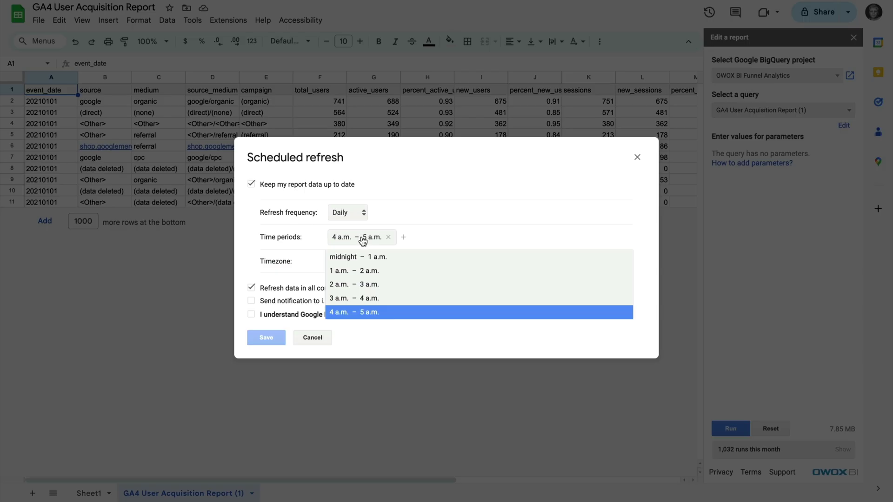
{"action": "scroll", "coordinate": [362, 279], "scroll_direction": "down", "scroll_amount": 3}
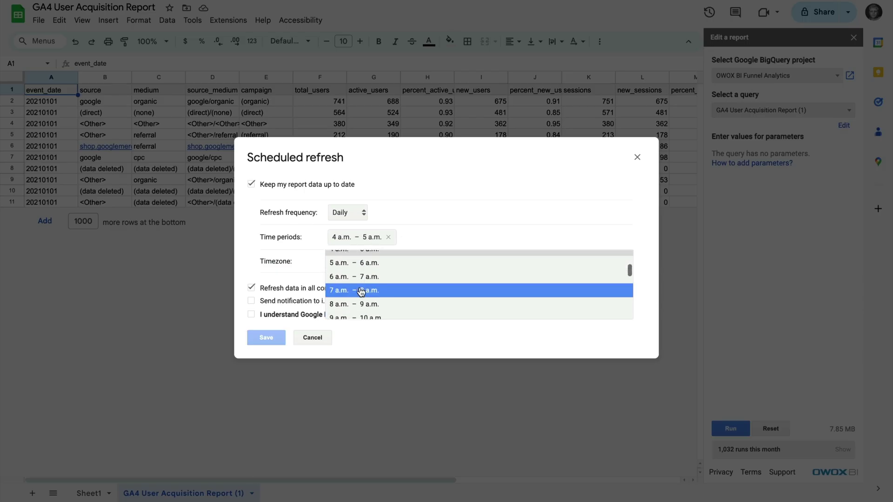
{"action": "left_click", "coordinate": [369, 289]}
{"action": "left_click", "coordinate": [417, 213]}
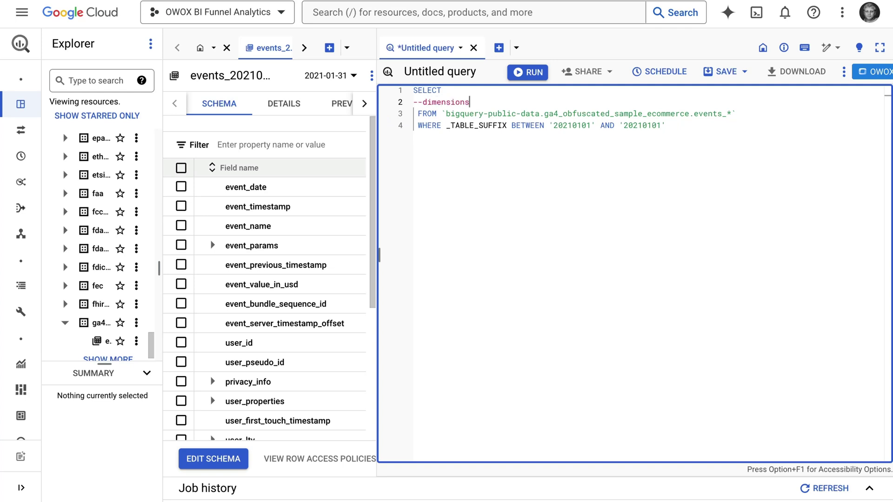
- Add traffic_source.source, medium, CONCAT(...) AS source_medium and traffic_source.name AS campaign under --dimensions
{"action": "key", "text": "Return"}
{"action": "type", "text": "traffic_source."}
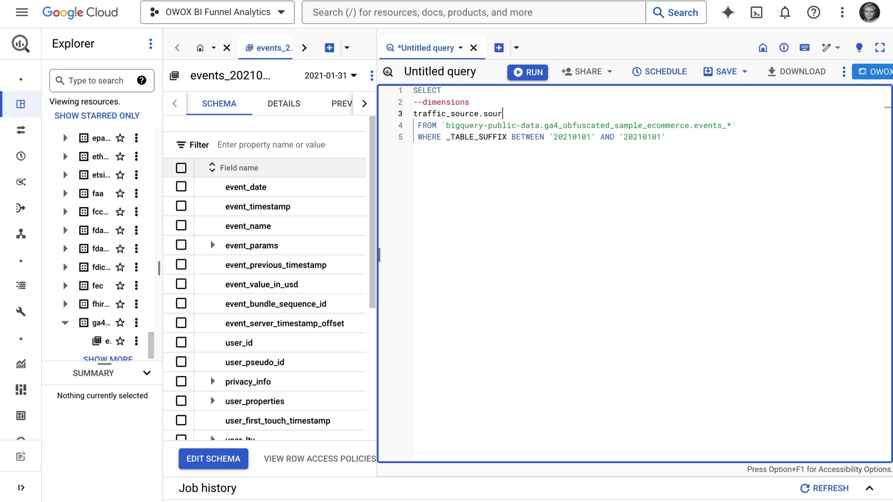
{"action": "type", "text": "s"}
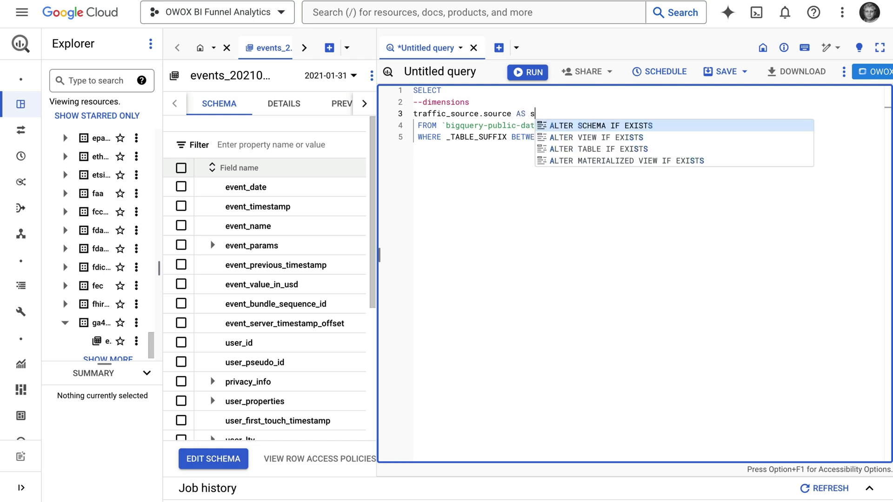
{"action": "type", "text": "ource,"}
{"action": "key", "text": "Return"}
{"action": "type", "text": "traffic_source."}
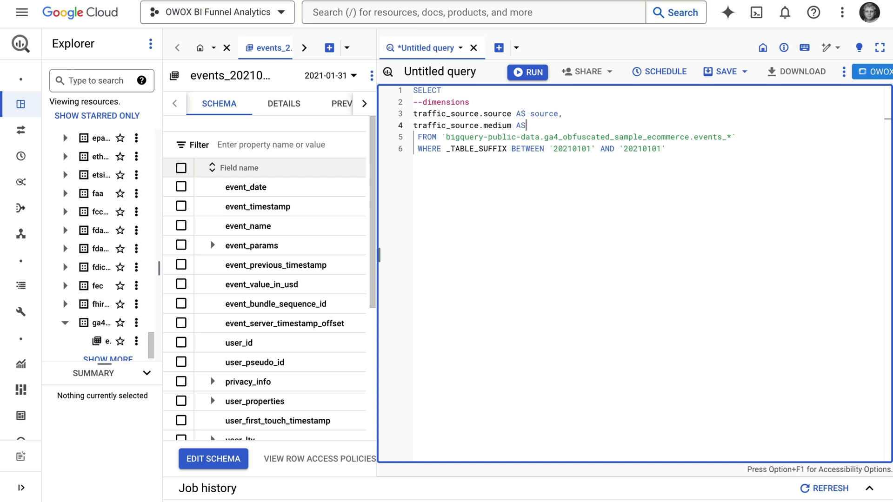
{"action": "type", "text": "medium"}
{"action": "type", "text": ","}
{"action": "key", "text": "Return"}
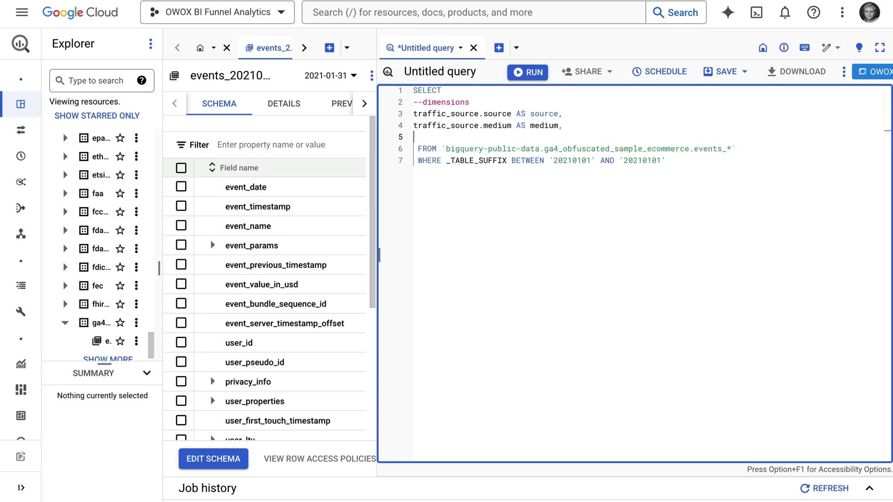
{"action": "type", "text": "CONCAT (tra"}
{"action": "type", "text": "ffic_source"}
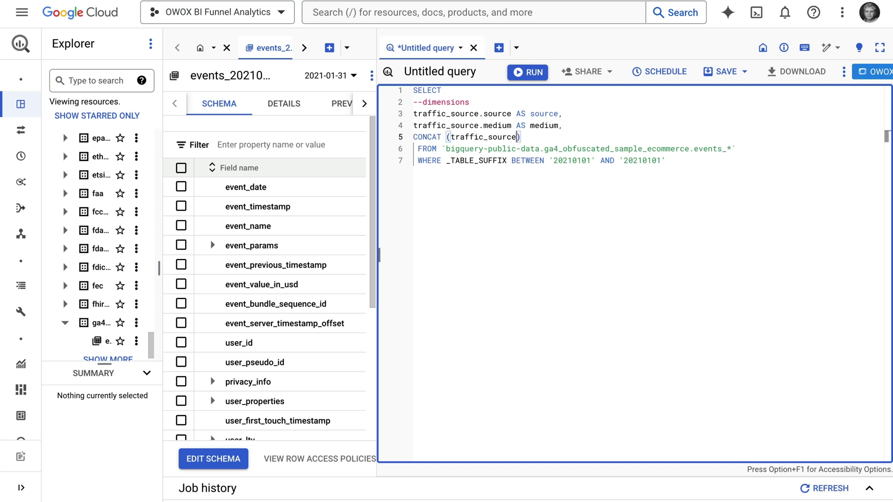
{"action": "type", "text": ".source "}
{"action": "type", "text": " ''"}
{"action": "type", "text": "/', "}
{"action": "type", "text": "traffic_so"}
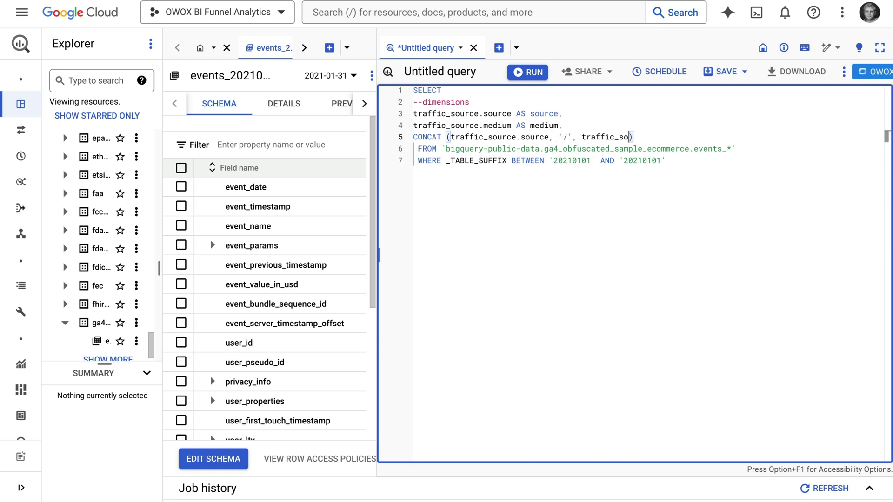
{"action": "type", "text": "urce.medium"}
{"action": "key", "text": "End"}
{"action": "type", "text": "A"}
{"action": "type", "text": "rce_"}
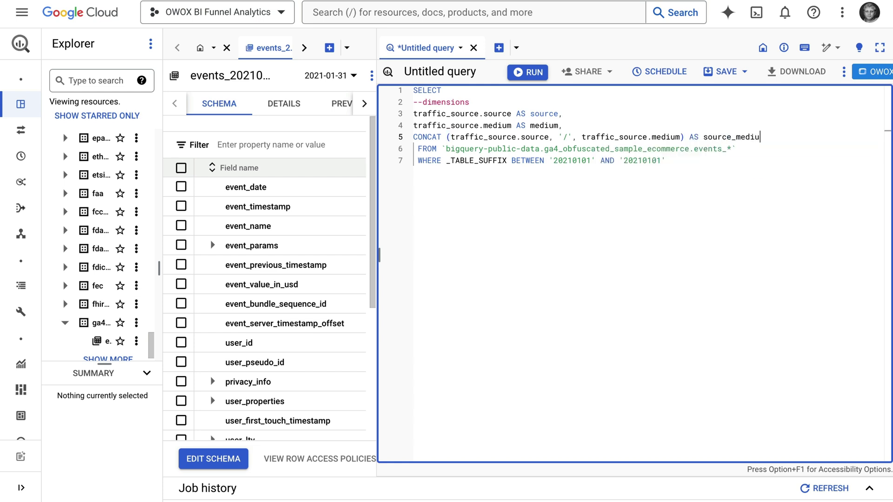
{"action": "type", "text": "m,"}
{"action": "key", "text": "Return"}
{"action": "type", "text": "traffic_source.name AS"}
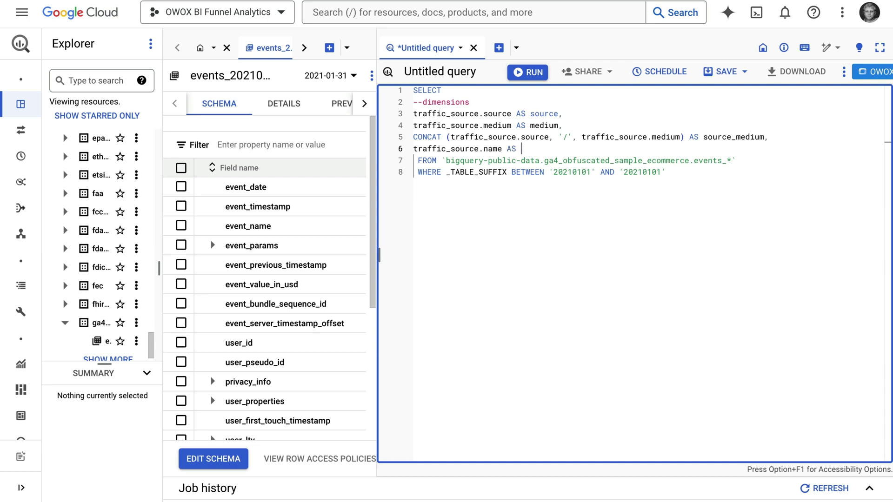
{"action": "type", "text": "campaign,"}
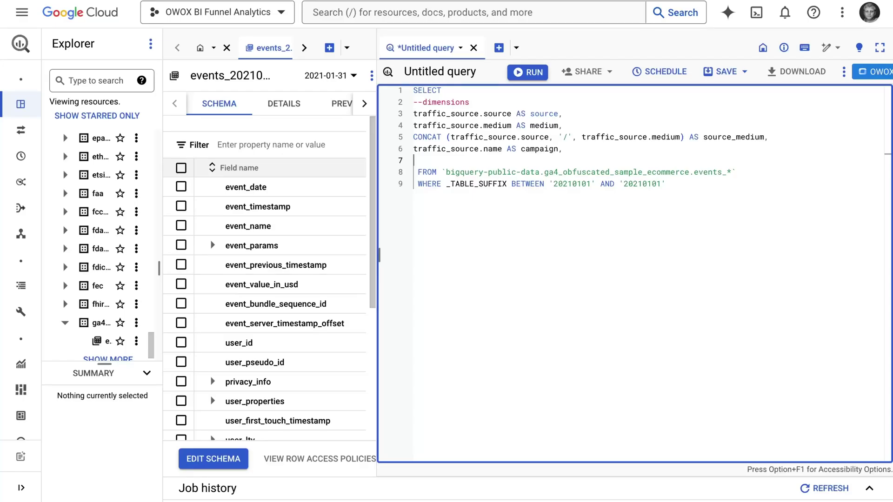
- Add UNNEST subqueries for engagement_time_msec, ga_session_number and ga_session_id
{"action": "key", "text": "Return"}
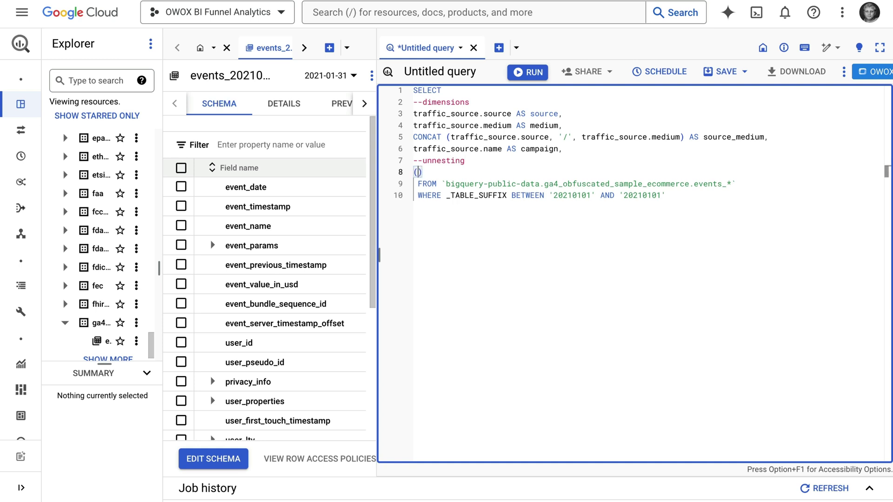
{"action": "type", "text": "(SELECT value.st"}
{"action": "type", "text": "ring_value FROM"}
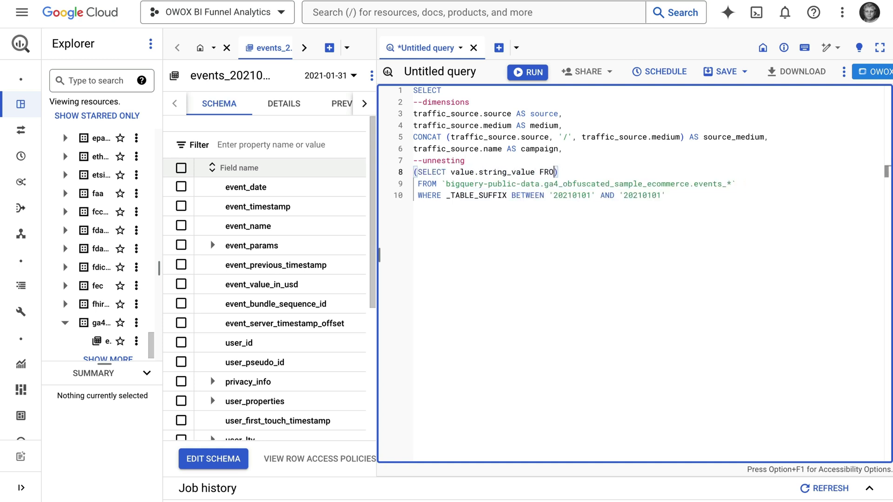
{"action": "type", "text": " UNNE"}
{"action": "key", "text": "BackSpace"}
{"action": "key", "text": "BackSpace"}
{"action": "key", "text": "BackSpace"}
{"action": "type", "text": "UNNEST"}
{"action": "type", "text": "(event_par"}
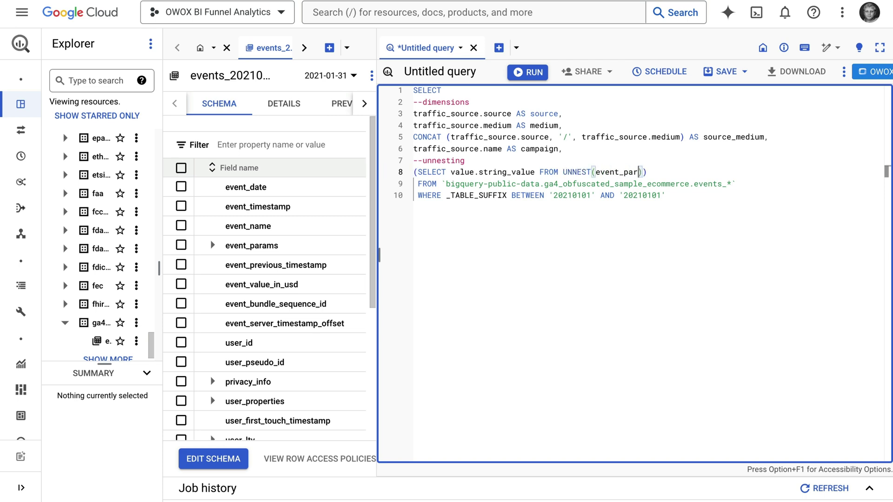
{"action": "type", "text": "ams) WHERE key"}
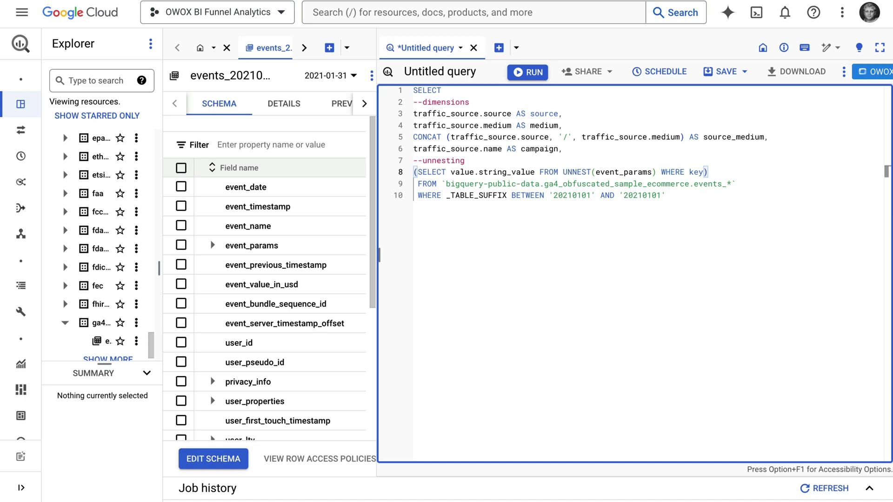
{"action": "type", "text": " = 'session_e"}
{"action": "type", "text": "ngaged'"}
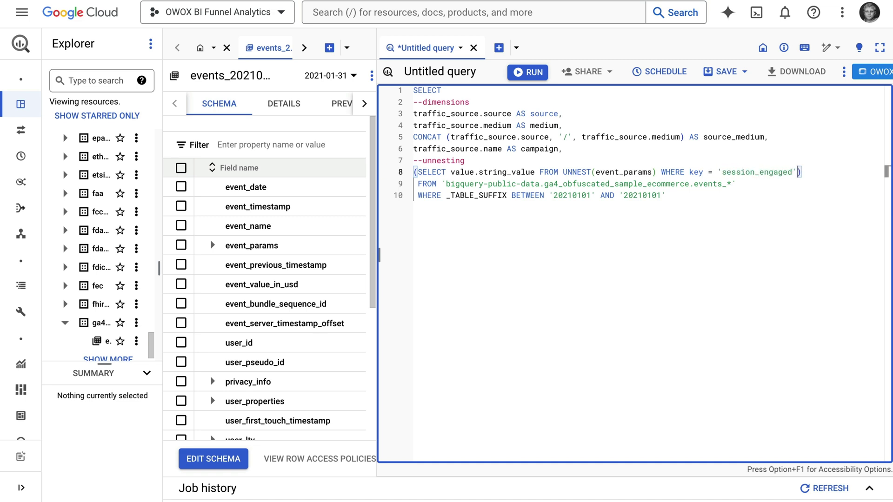
{"action": "type", "text": ") AS session_en"}
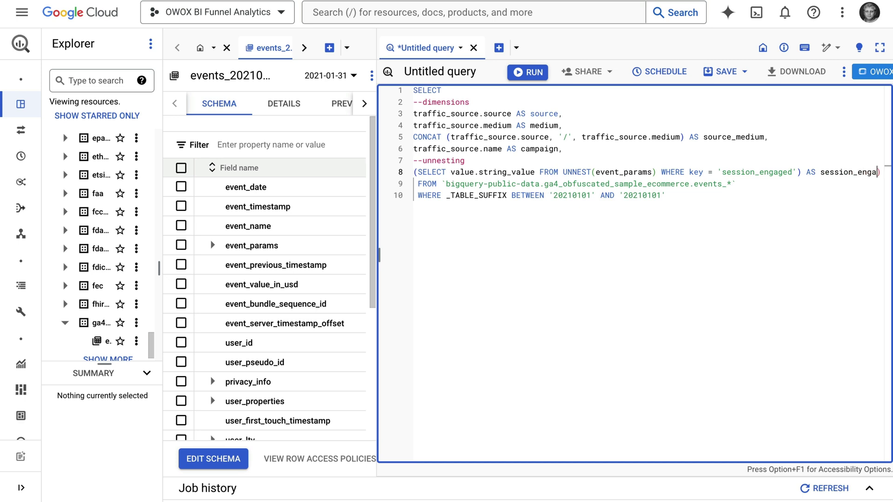
{"action": "type", "text": "gaged,"}
{"action": "key", "text": "Return"}
{"action": "key", "text": "Return"}
{"action": "key", "text": "Up"}
{"action": "type", "text": "(SELE"}
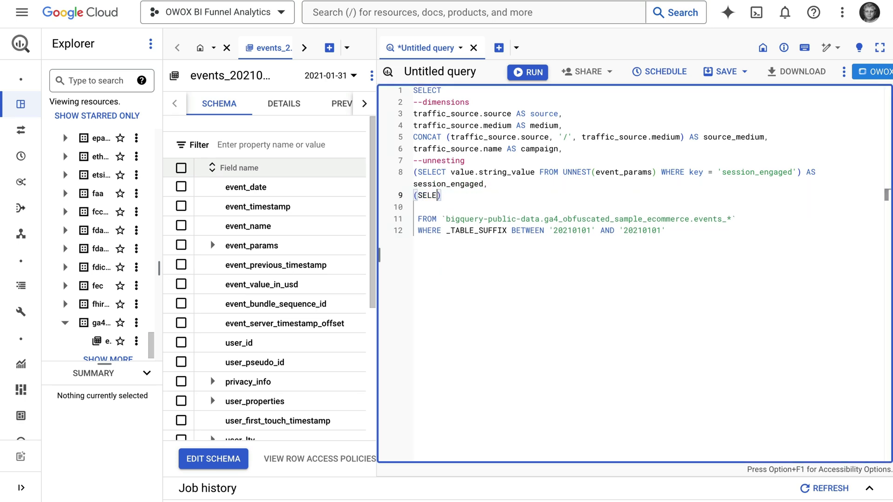
{"action": "type", "text": "CT value.int_"}
{"action": "type", "text": "value FROM UNNEST"}
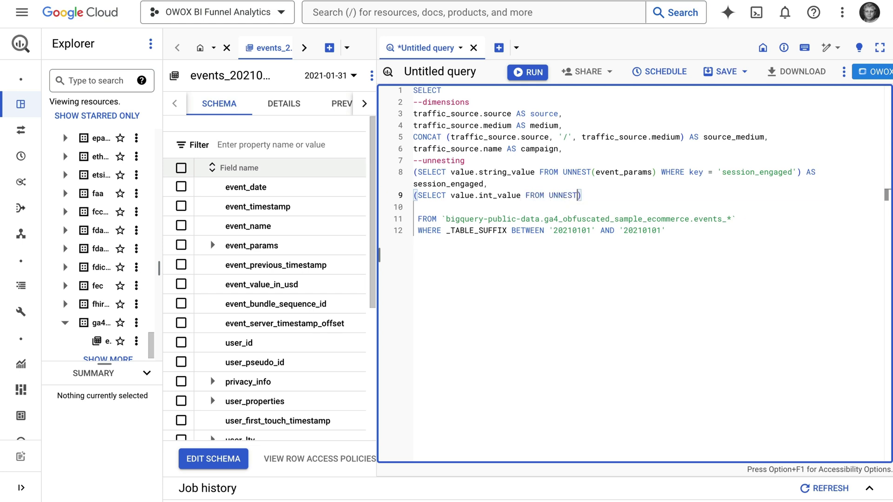
{"action": "type", "text": "(event_params) "}
{"action": "type", "text": "WHERE key = '"}
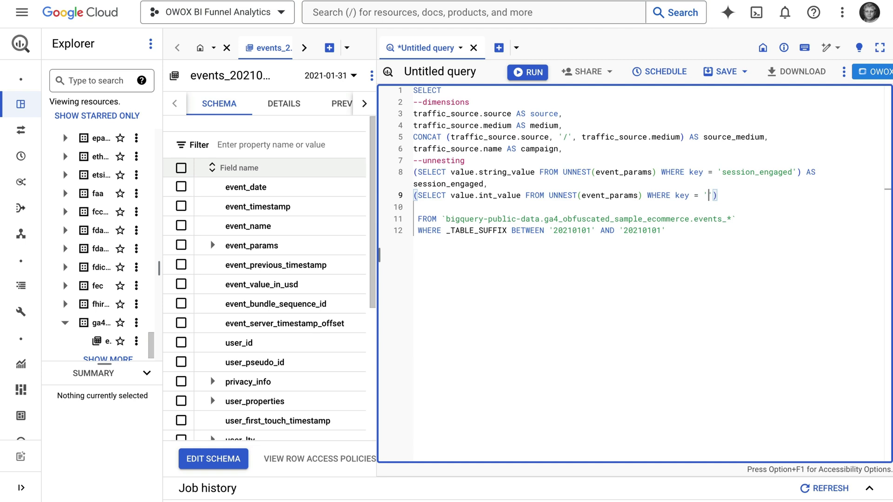
{"action": "type", "text": "engagement_time_mse"}
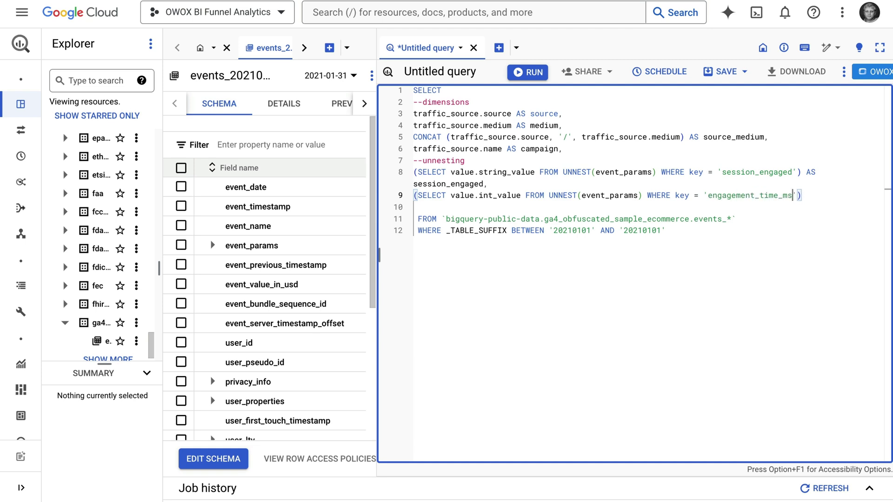
{"action": "type", "text": "c') AS engagem"}
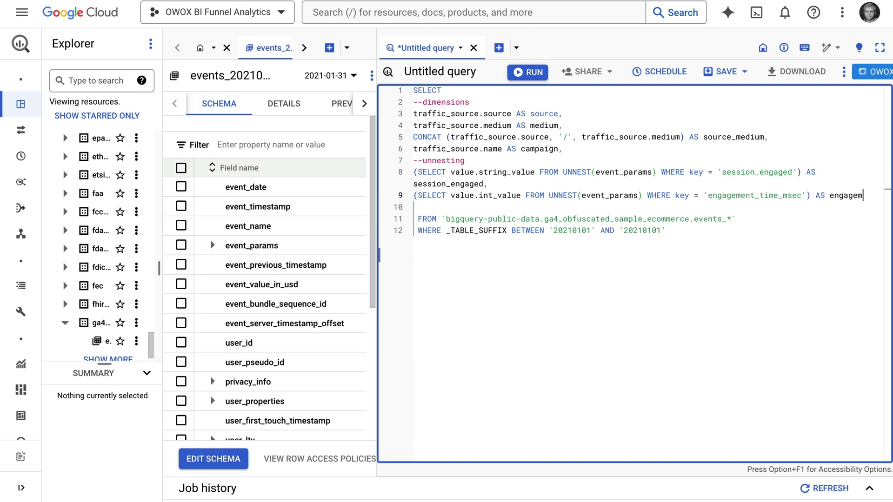
{"action": "type", "text": "ent_time_msec"}
{"action": "type", "text": ","}
{"action": "key", "text": "Return"}
{"action": "type", "text": "(SE"}
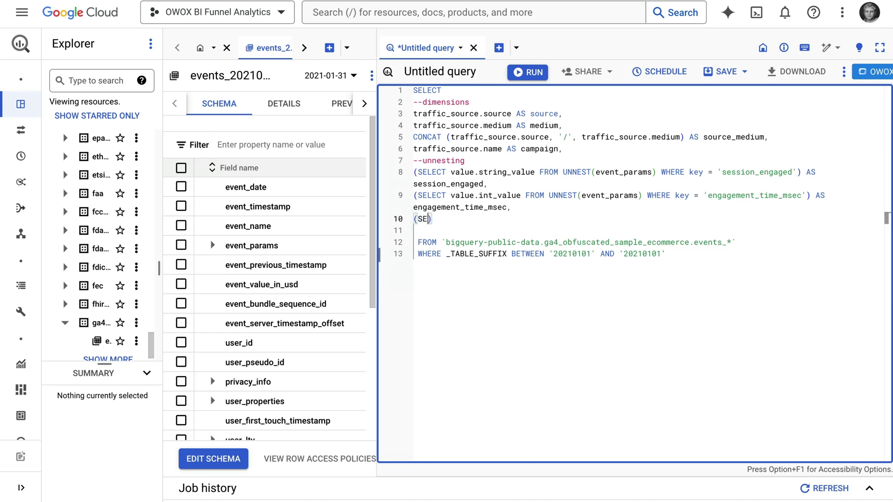
{"action": "type", "text": "LECT value.int_value FROM UNNEST((event_para"}
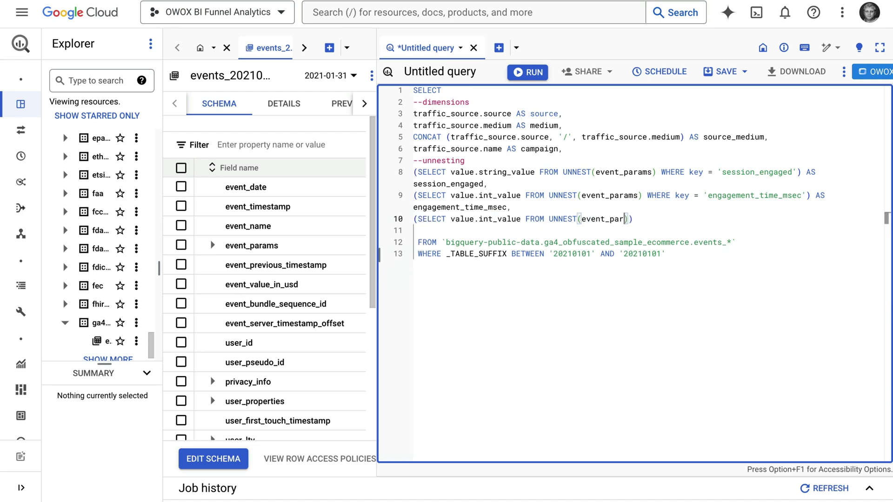
{"action": "type", "text": "ms) WHERE key = 'ga_session_number') AS"}
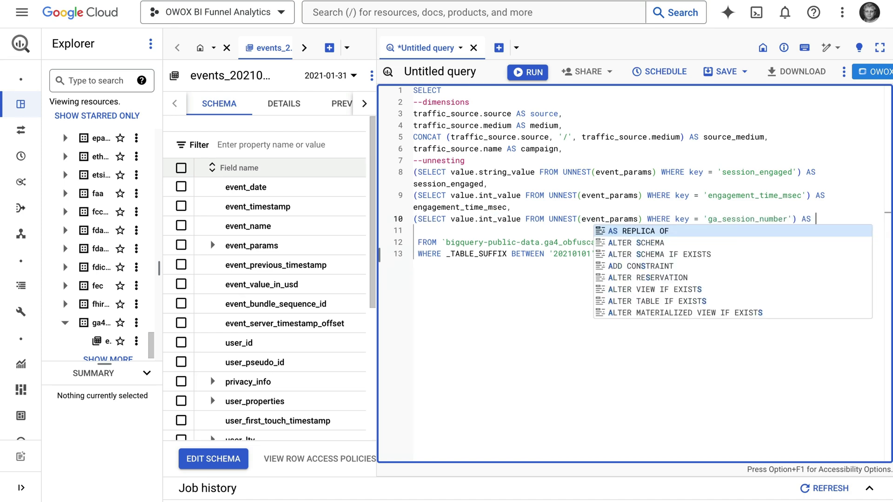
{"action": "type", "text": " ga_session_number,"}
{"action": "key", "text": "Return"}
{"action": "type", "text": "(SELECT value"}
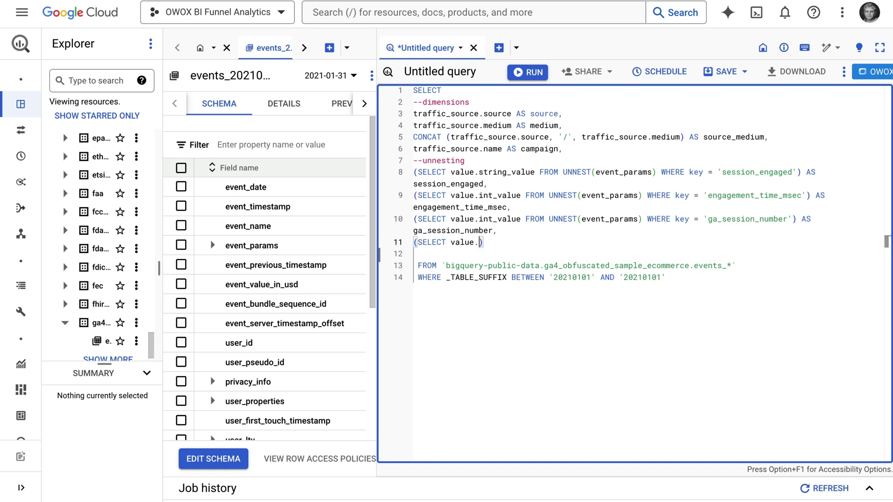
{"action": "type", "text": ".int_value FROM UNNEST(event_params) WH"}
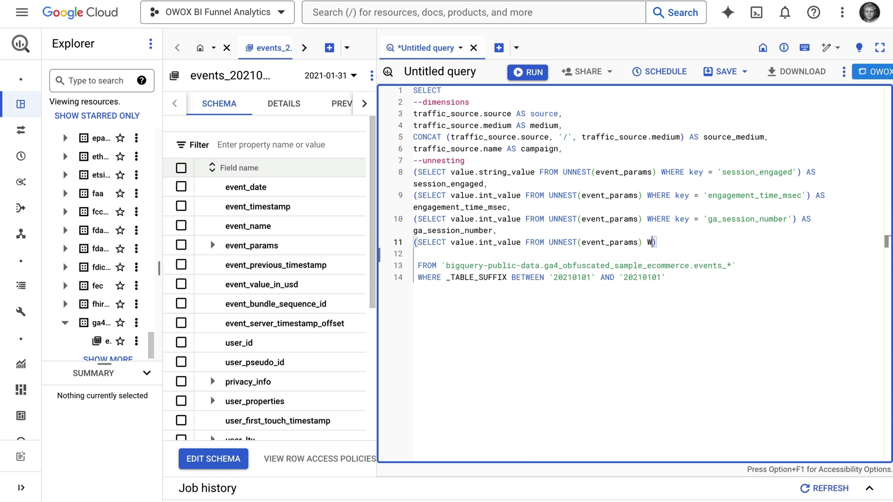
{"action": "type", "text": "ERE key = 'ga_session_id') AS ga_session_id,"}
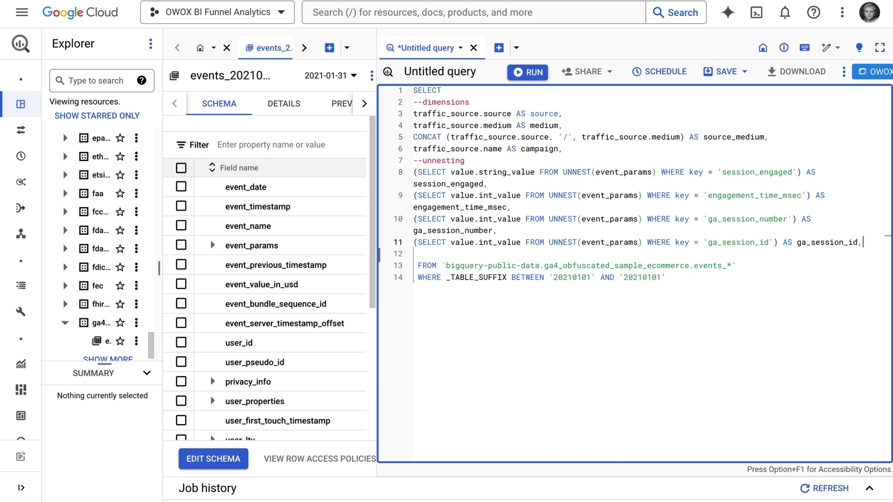
{"action": "key", "text": "Return"}
{"action": "type", "text": "--what else do we need here?"}
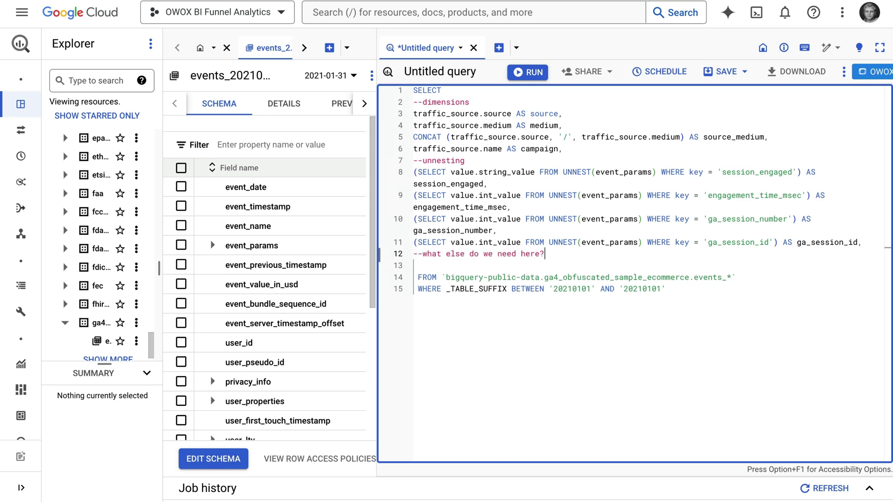
- Add event_date, event_name and user_pseudo_id columns, leaving a blank line above SELECT
{"action": "key", "text": "Return"}
{"action": "type", "text": "event_"}
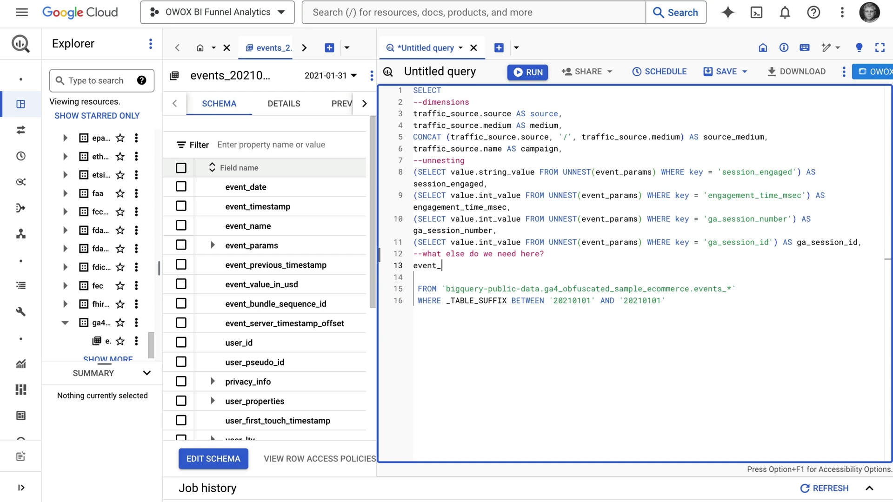
{"action": "type", "text": "date,"}
{"action": "key", "text": "Return"}
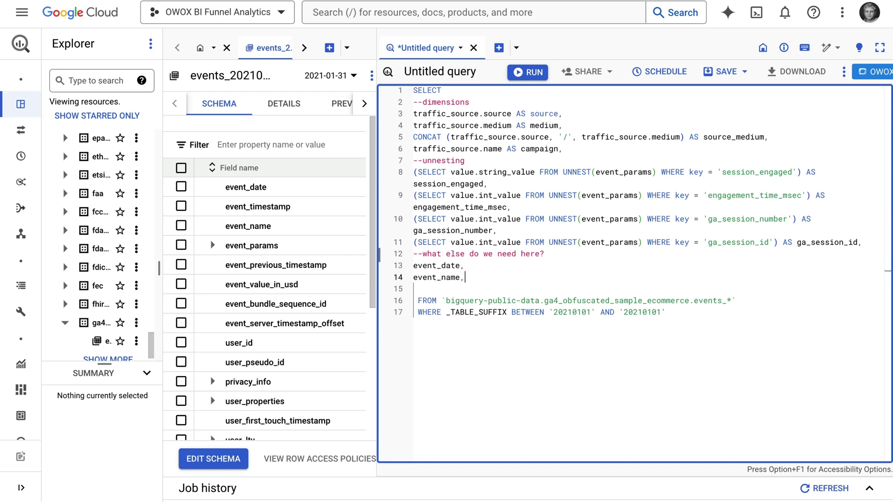
{"action": "key", "text": "Return"}
{"action": "type", "text": "user_pseudo_id,"}
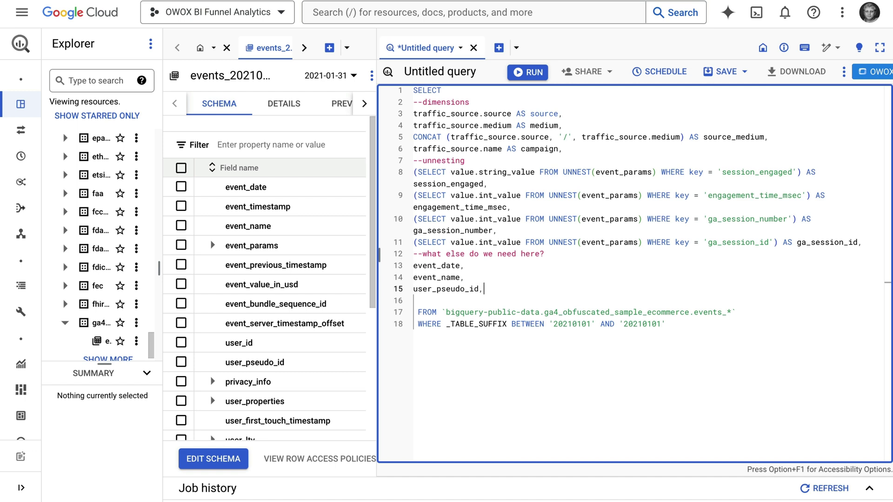
{"action": "key", "text": "Delete"}
{"action": "key", "text": "super+Up"}
{"action": "key", "text": "Return"}
{"action": "type", "text": "WITH"}
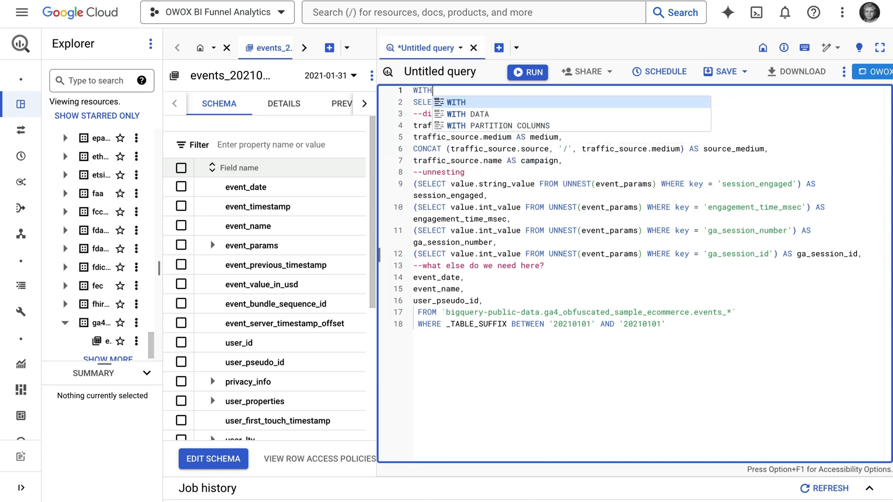
{"action": "type", "text": " base_data"}
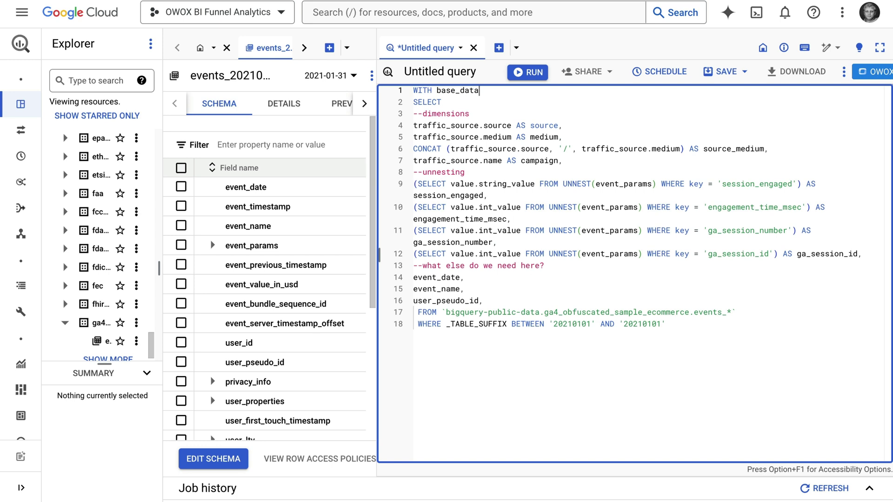
{"action": "type", "text": " AS ("}
- Insert 'WITH base_data AS (' above SELECT, close it with '),' and begin base_metrics
{"action": "left_click", "coordinate": [416, 359]}
{"action": "key", "text": "Return"}
{"action": "type", "text": ")"}
{"action": "type", "text": ","}
{"action": "key", "text": "Return"}
{"action": "type", "text": "base_"}
{"action": "type", "text": "AS ("}
- Start the base_metrics body with event_date, event_name and user_pseudo_id columns
{"action": "key", "text": "Return"}
{"action": "key", "text": "Return"}
{"action": "key", "text": "Up"}
{"action": "type", "text": "S"}
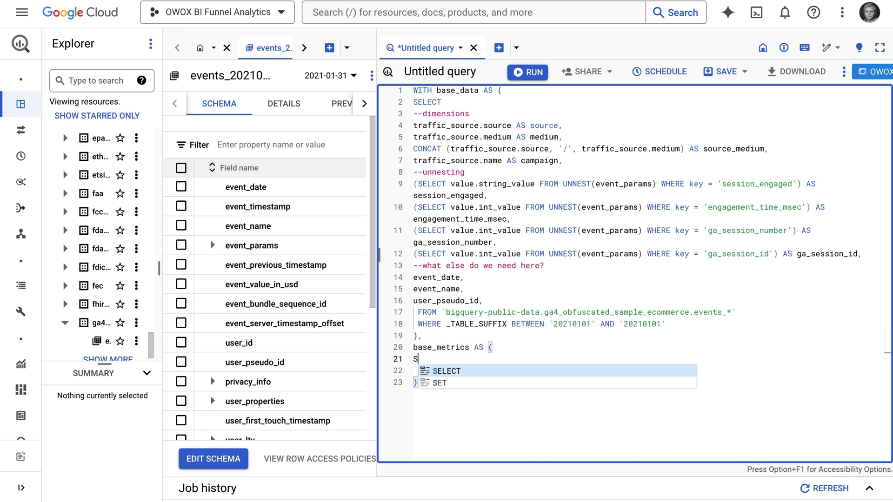
{"action": "type", "text": "ELECT"}
{"action": "key", "text": "Return"}
{"action": "type", "text": "event"}
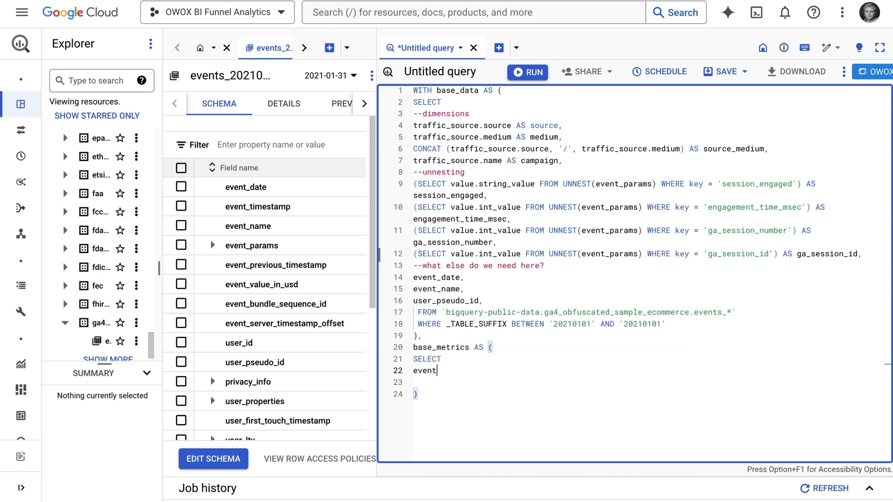
{"action": "type", "text": "_date,"}
{"action": "key", "text": "Return"}
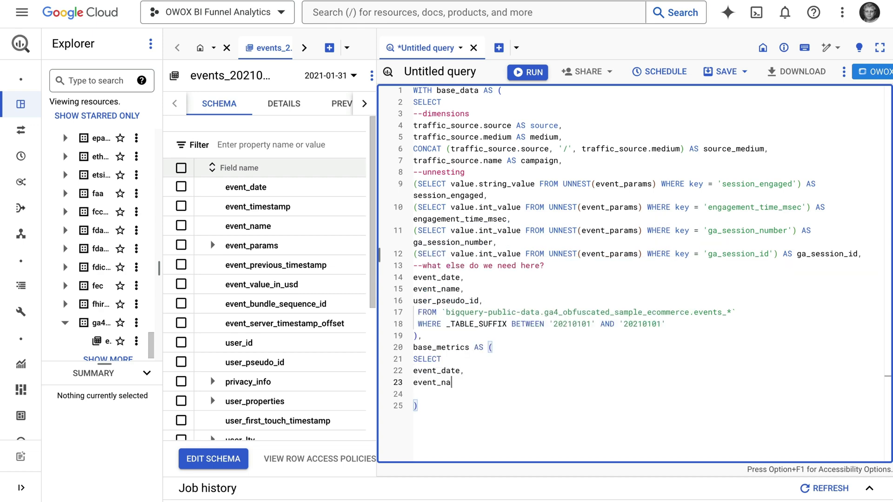
{"action": "key", "text": "Return"}
{"action": "type", "text": "user_ps"}
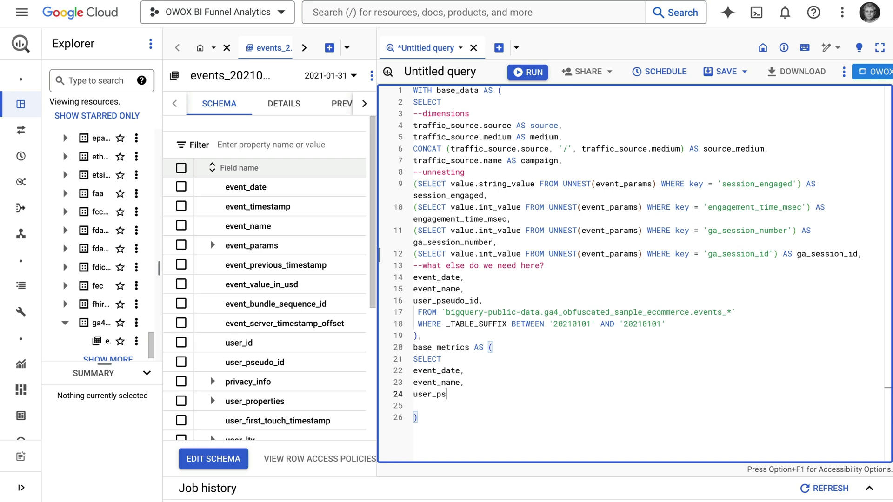
{"action": "type", "text": "eudo_id,"}
{"action": "key", "text": "Return"}
{"action": "type", "text": "source,"}
- Add source, medium, source_medium and campaign columns to base_metrics
{"action": "key", "text": "Return"}
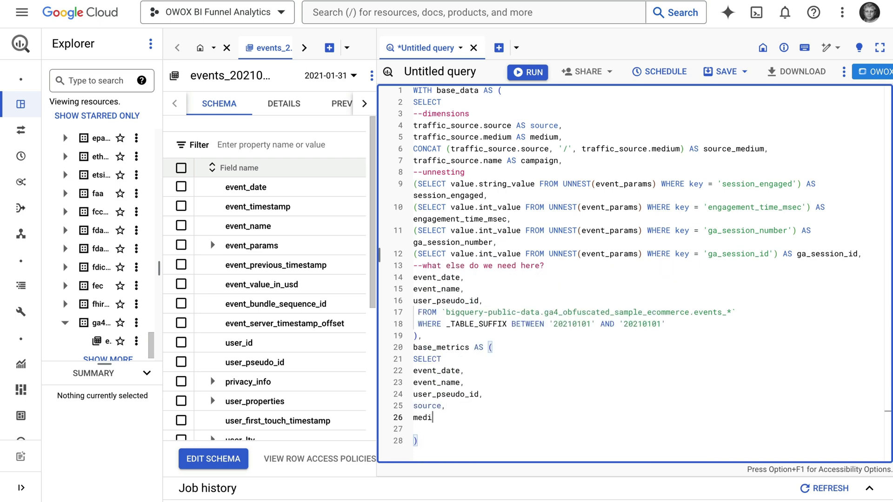
{"action": "key", "text": "Return"}
{"action": "type", "text": "source_medium,"}
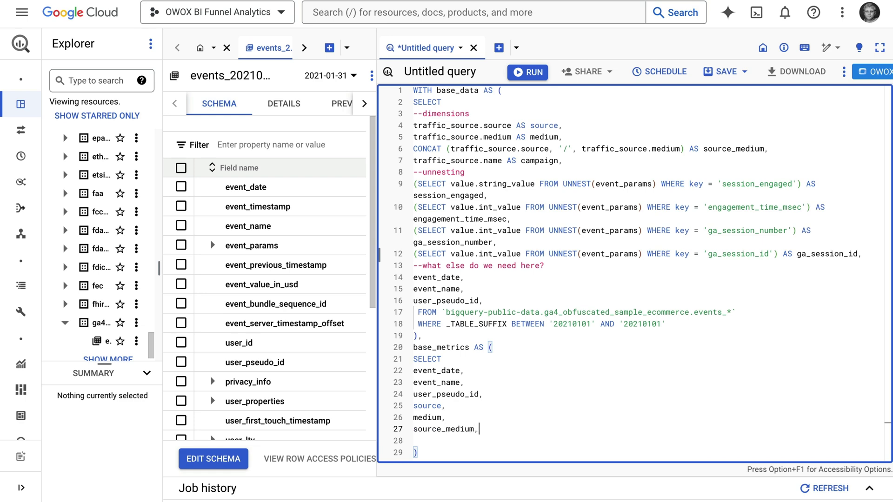
{"action": "key", "text": "Return"}
{"action": "type", "text": "campai"}
{"action": "type", "text": "gn,"}
{"action": "key", "text": "Return"}
{"action": "type", "text": "session_engaged,"}
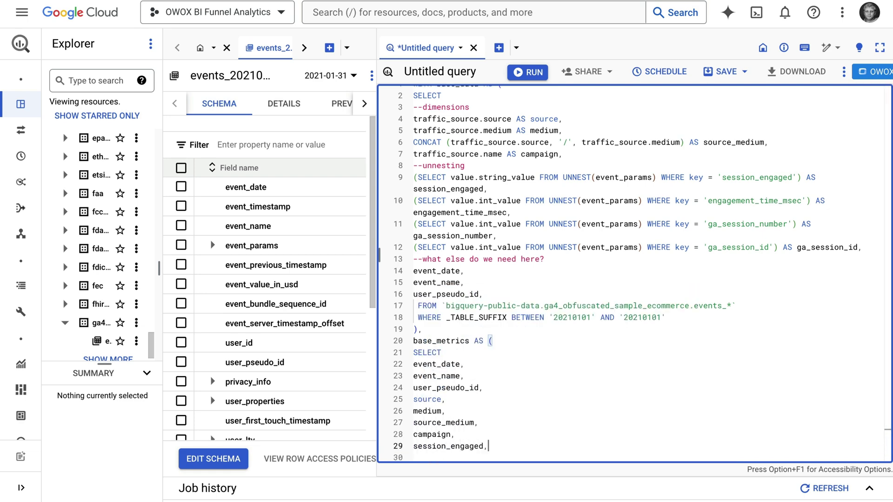
- Add session_engaged, engagement_time_msec, ga_session_number, ga_session_id, FROM base_data and a metrics comment line
{"action": "key", "text": "Return"}
{"action": "type", "text": "engagement_"}
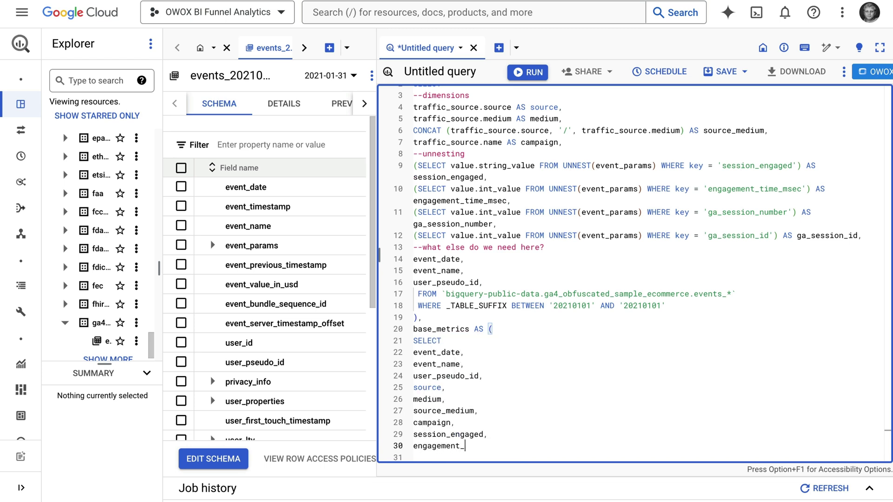
{"action": "type", "text": "time_msec,"}
{"action": "key", "text": "Return"}
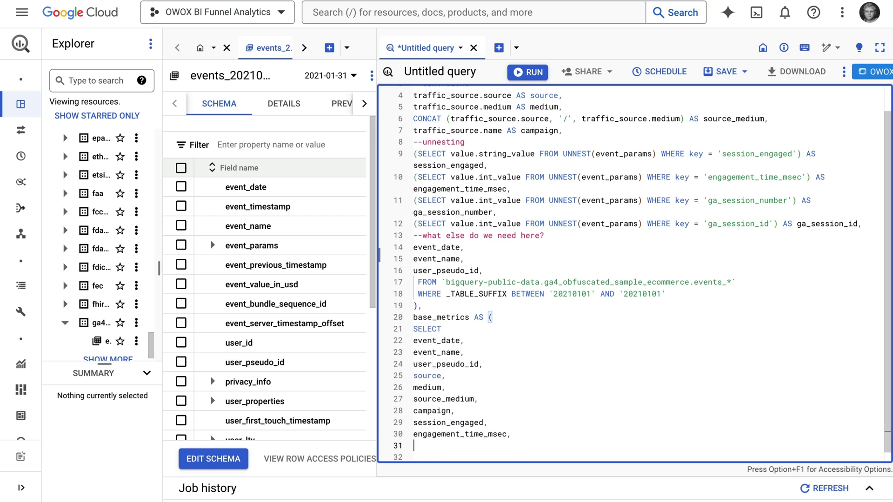
{"action": "type", "text": "ga_session_number,"}
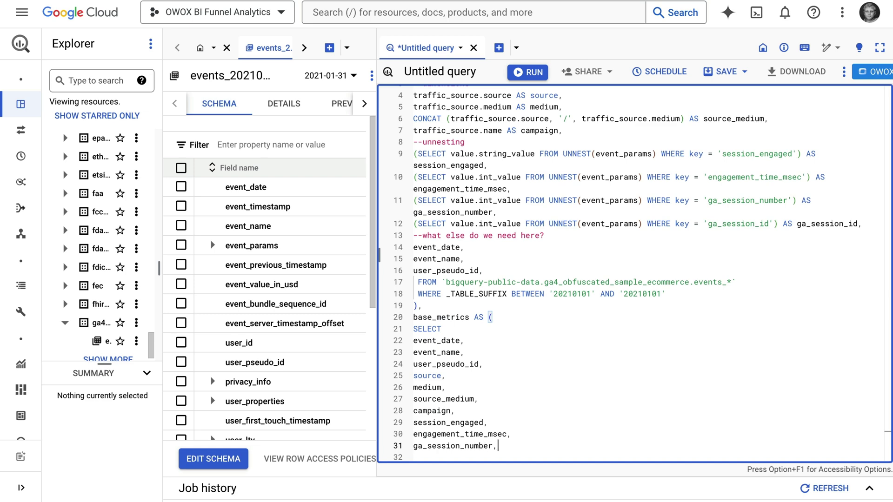
{"action": "key", "text": "Return"}
{"action": "type", "text": "ga_ses"}
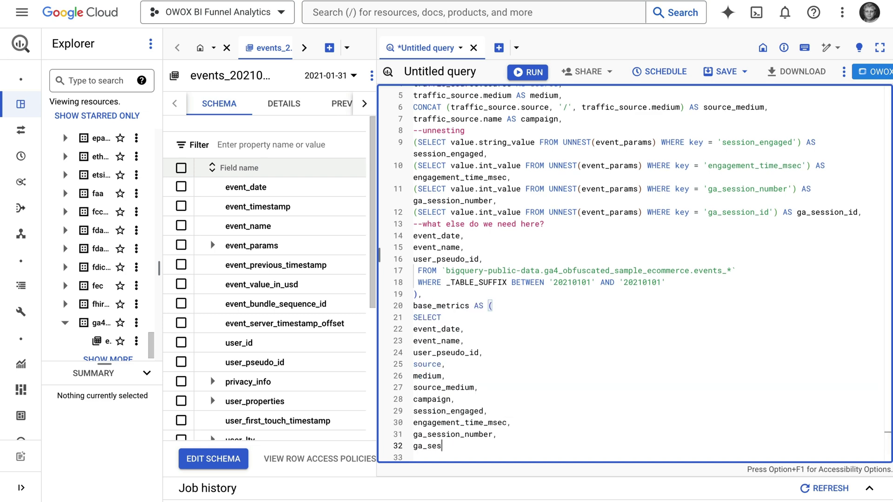
{"action": "type", "text": "id,"}
{"action": "key", "text": "Return"}
{"action": "key", "text": "Return"}
{"action": "type", "text": "FROM base_data"}
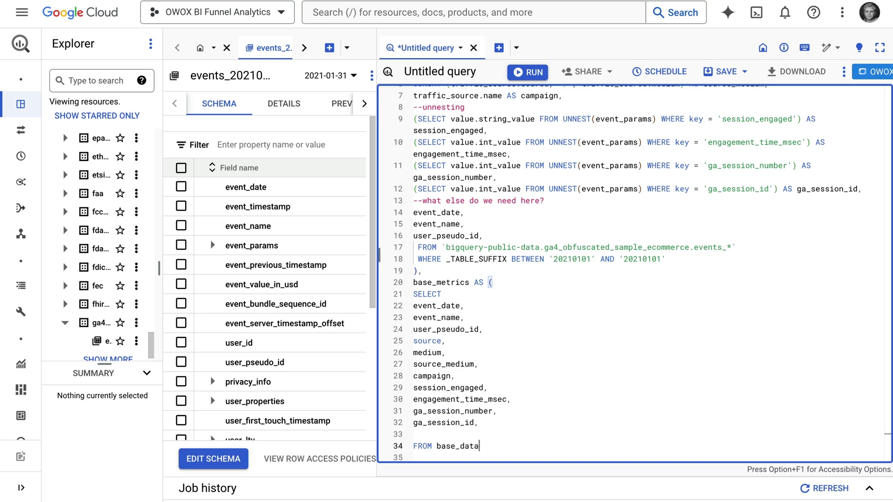
{"action": "key", "text": "Up"}
{"action": "key", "text": "Return"}
{"action": "key", "text": "Return"}
{"action": "key", "text": "Up"}
{"action": "type", "text": "--metric"}
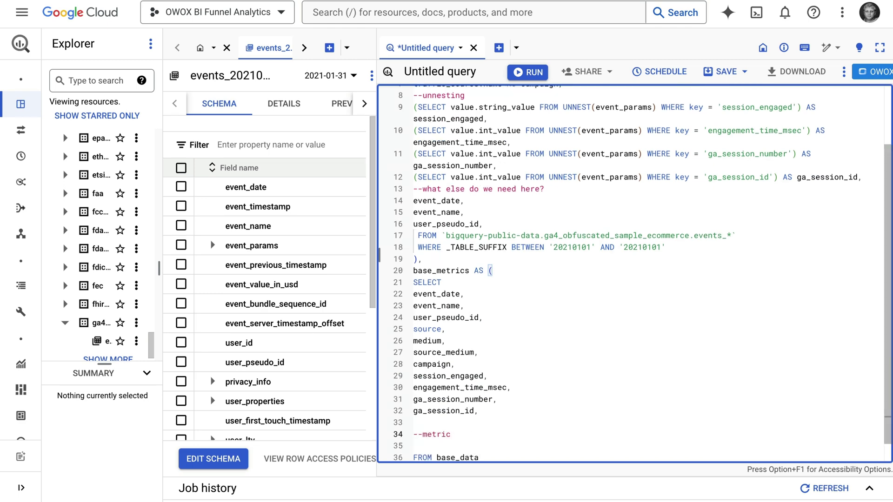
{"action": "type", "text": "s calculation for each user"}
- Add metric comments and SAFE_DIVIDE(engagement_time_msec,1000) AS engagement_time_sec
{"action": "key", "text": "Return"}
{"action": "type", "text": "--"}
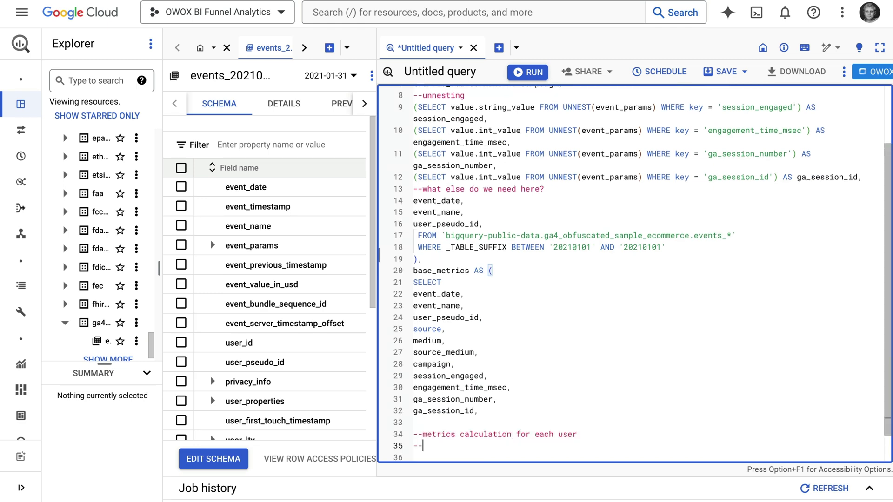
{"action": "scroll", "coordinate": [589, 317], "scroll_direction": "down", "scroll_amount": 1}
{"action": "type", "text": "calculate engagemen"}
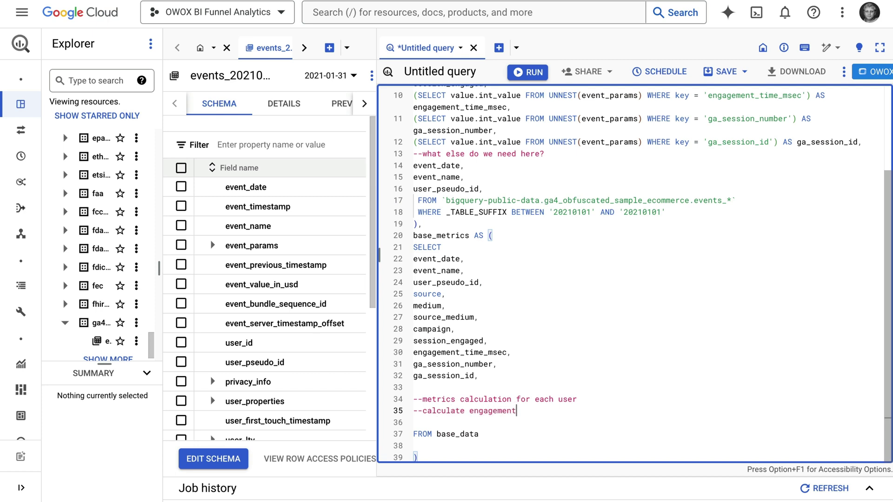
{"action": "type", "text": " time in secondsecond"}
{"action": "key", "text": "Return"}
{"action": "type", "text": "SAFE_D"}
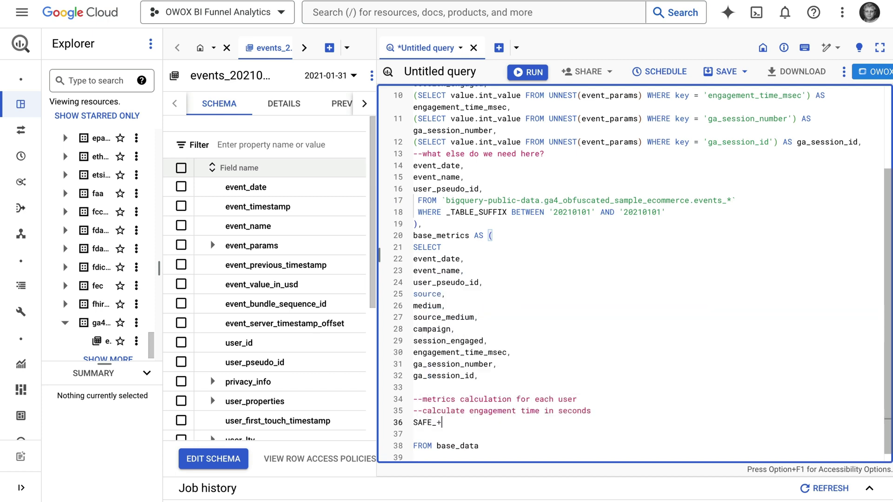
{"action": "type", "text": "IVIDE ("}
{"action": "type", "text": "engage"}
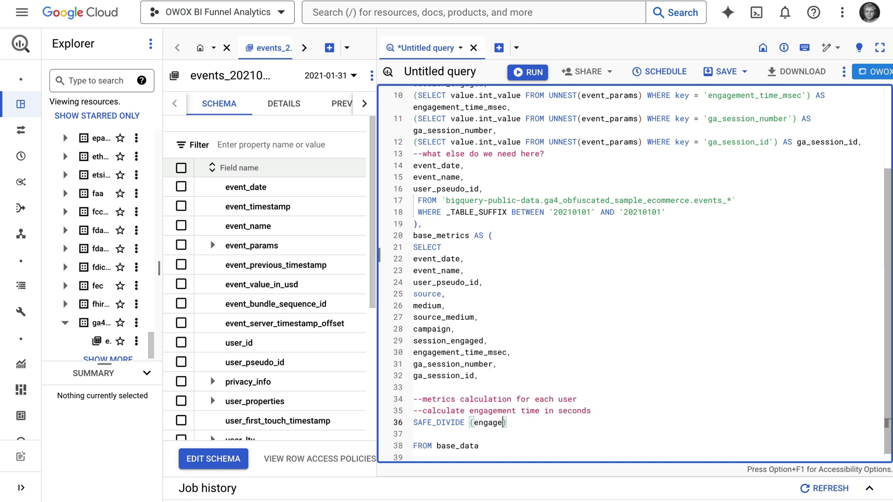
{"action": "type", "text": "men"}
{"action": "type", "text": "AS"}
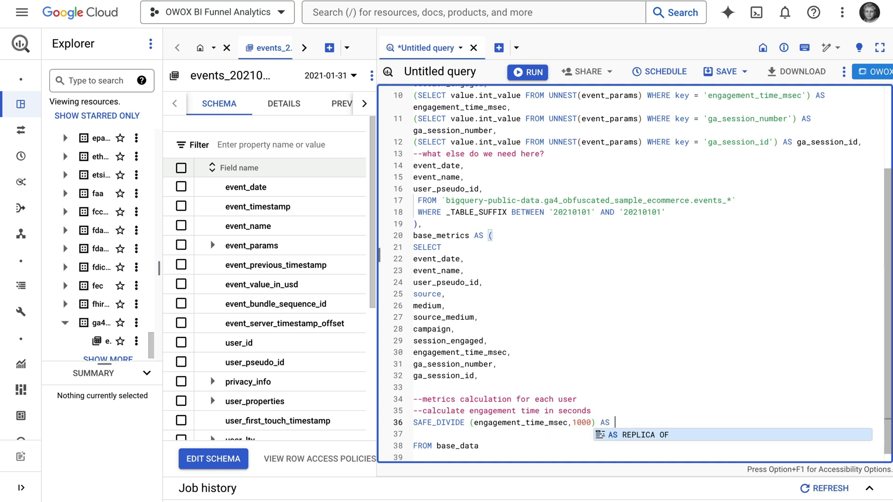
{"action": "type", "text": " engagement_"}
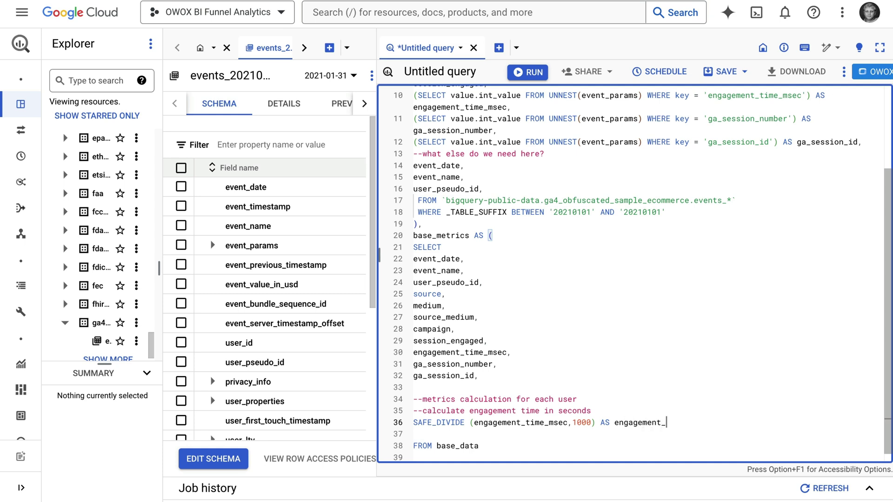
{"action": "type", "text": "time_sec,"}
{"action": "key", "text": "Return"}
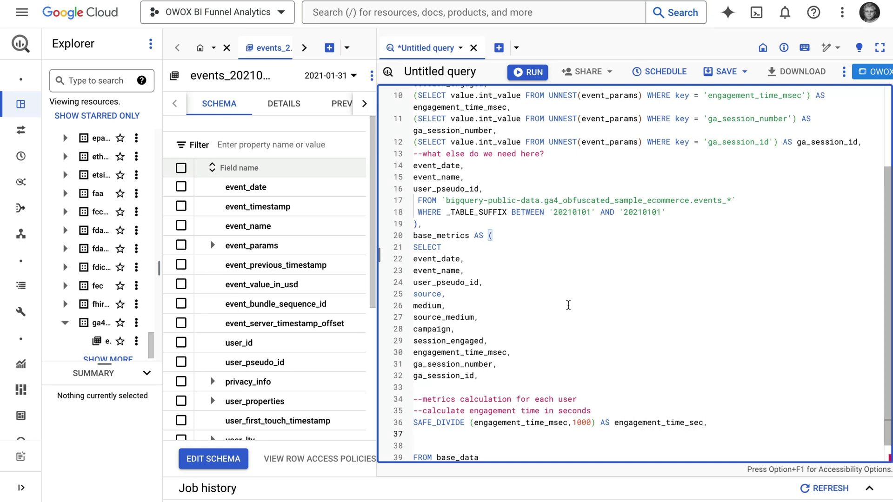
{"action": "scroll", "coordinate": [568, 305], "scroll_direction": "down", "scroll_amount": 1}
{"action": "type", "text": "--determine if session is ena"}
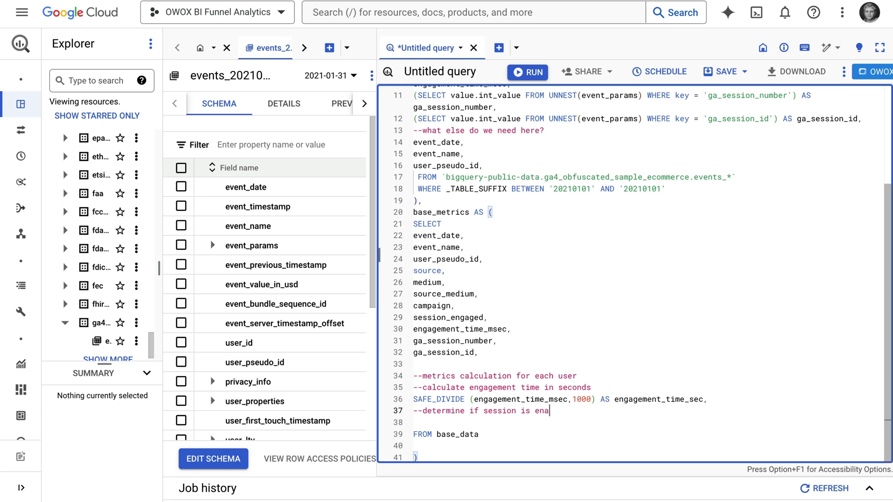
{"action": "type", "text": "ged"}
- Add is_engaged and is_first_session flags and begin the CONCAT session_id expression
{"action": "key", "text": "Return"}
{"action": "type", "text": "(s"}
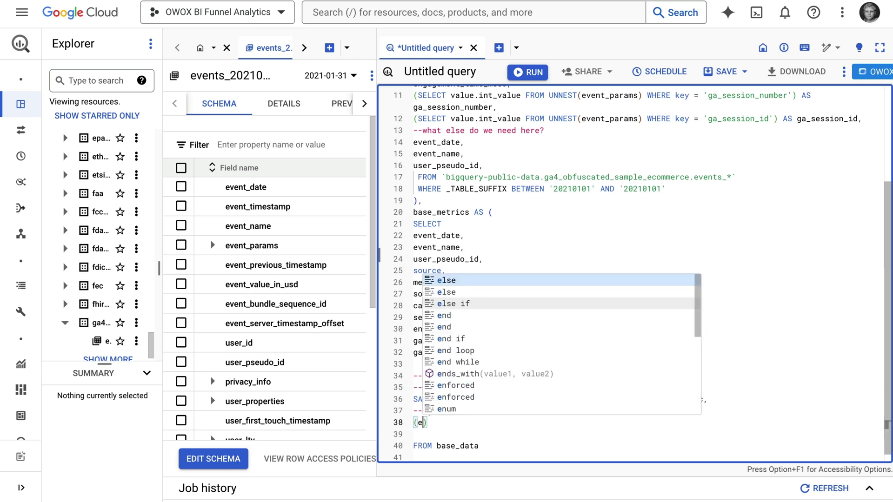
{"action": "type", "text": "ession_engaged = "}
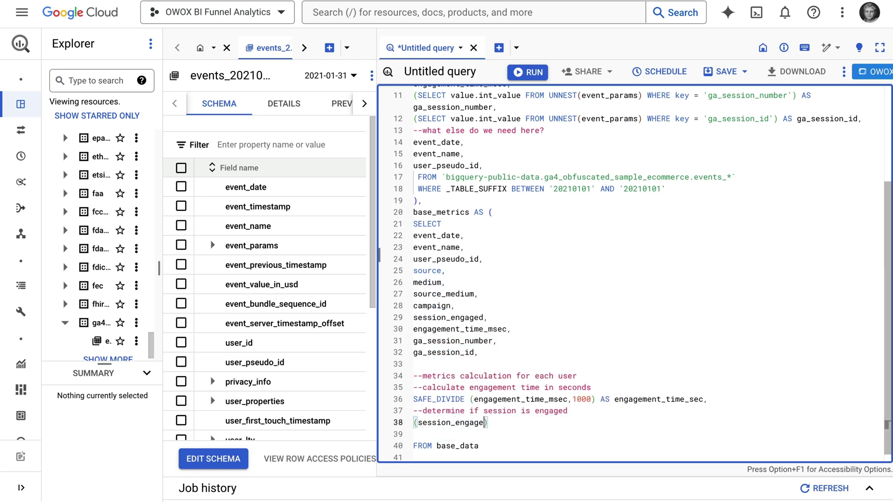
{"action": "type", "text": "'1"}
{"action": "type", "text": "' OR engage"}
{"action": "type", "text": "ment_time_msec "}
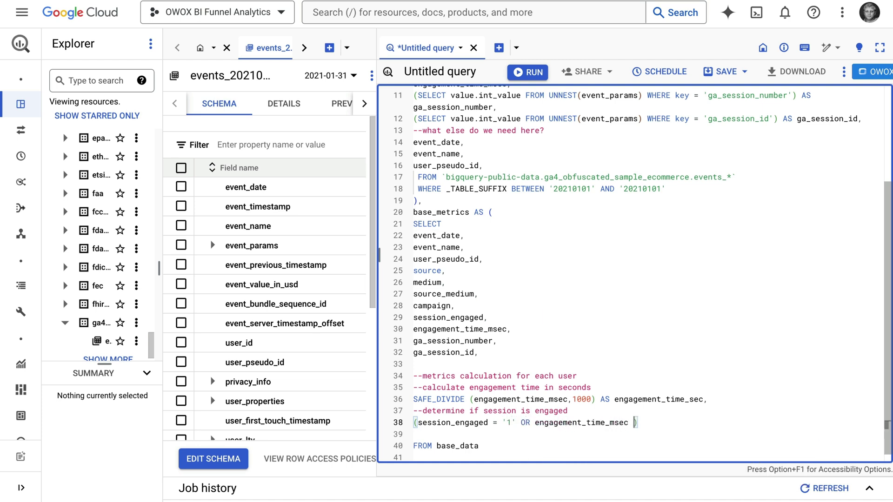
{"action": "type", "text": "> 0 )"}
{"action": "type", "text": " AS is_engage"}
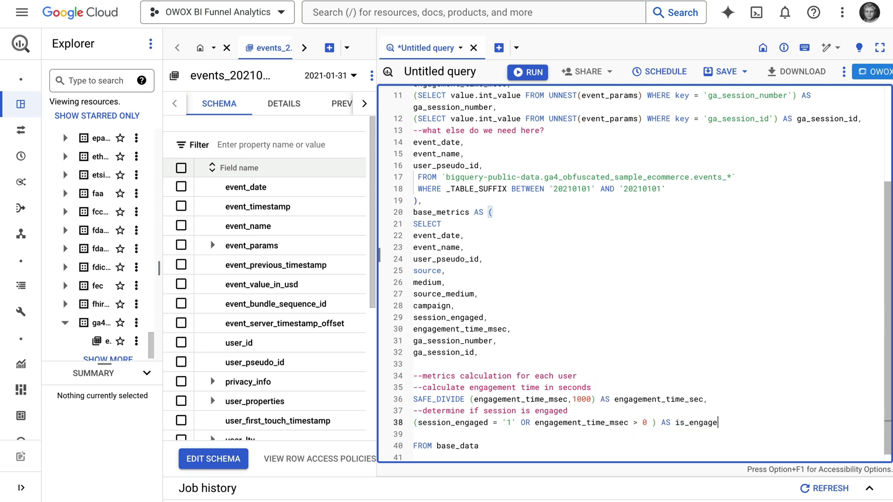
{"action": "type", "text": "d,"}
{"action": "key", "text": "Return"}
{"action": "type", "text": "--determine if session is first"}
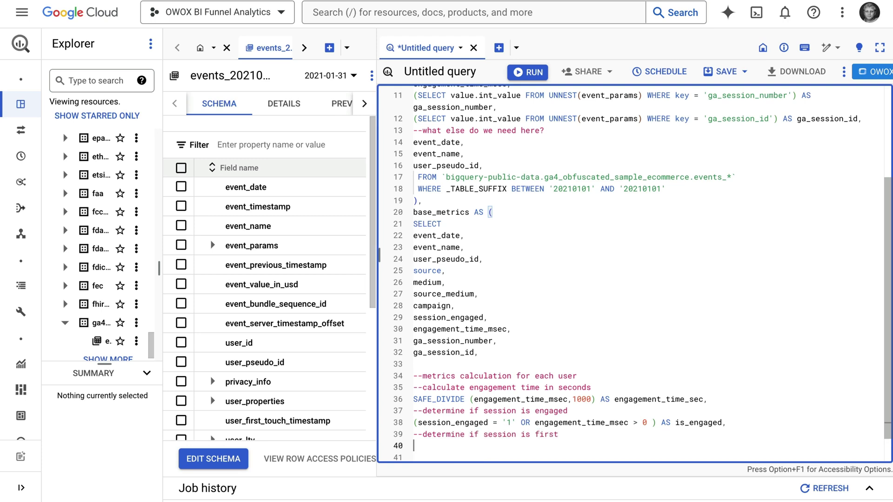
{"action": "key", "text": "Return"}
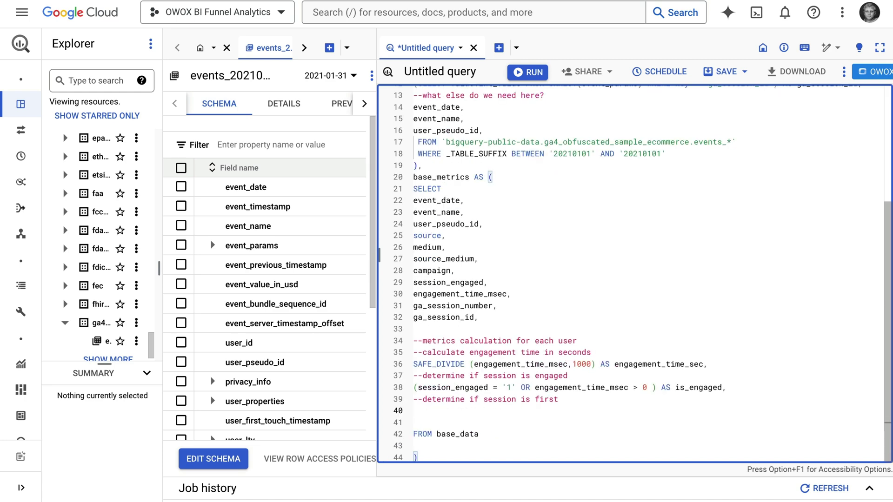
{"action": "type", "text": "ga_session_number = 1"}
{"action": "type", "text": " AS "}
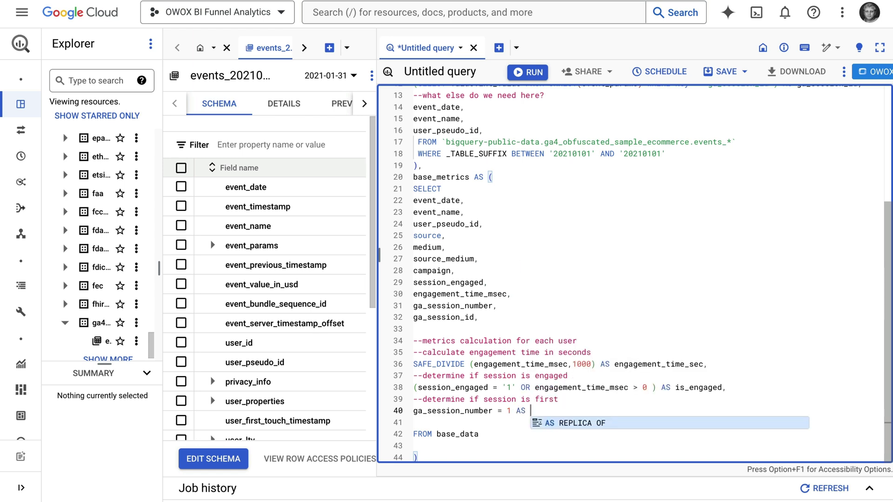
{"action": "type", "text": "is_first_session,"}
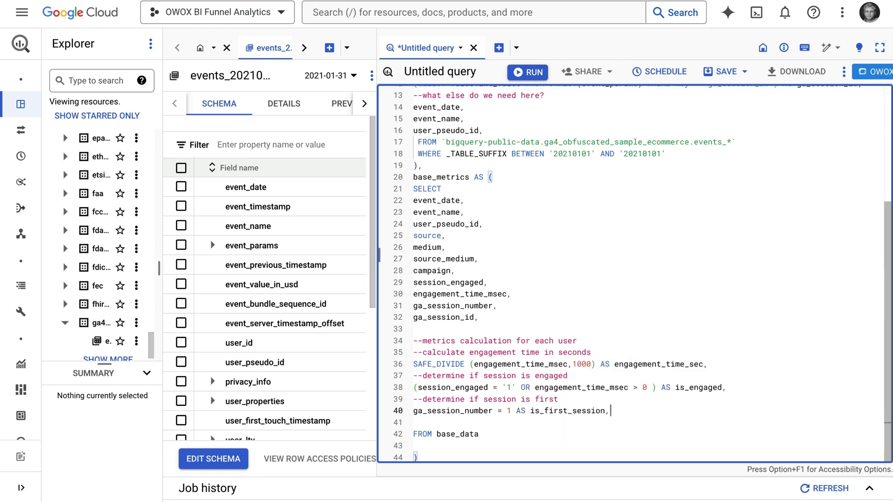
{"action": "key", "text": "Return"}
{"action": "type", "text": "--create a unique session i"}
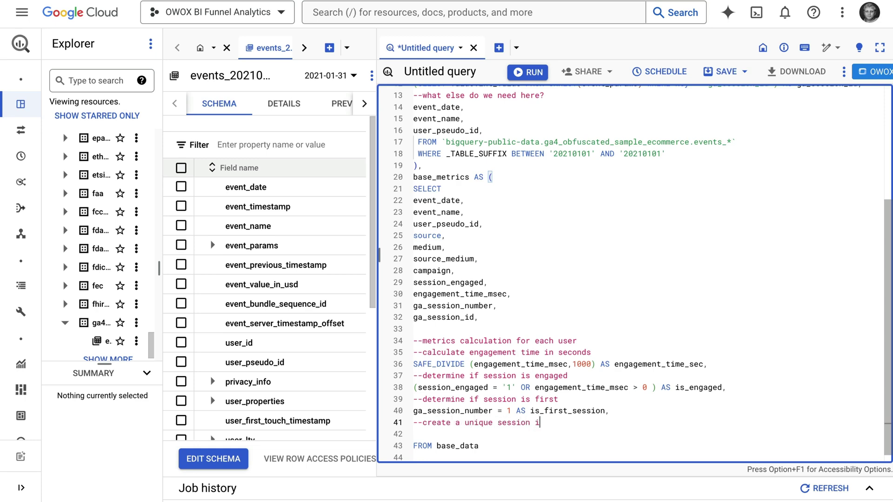
{"action": "type", "text": "d"}
{"action": "key", "text": "Return"}
{"action": "type", "text": "CONCAT (us"}
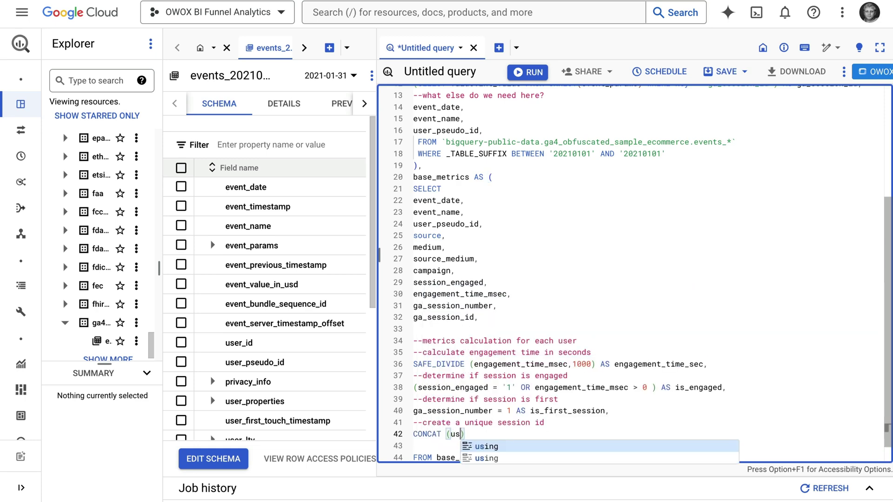
{"action": "type", "text": "er_pseudo_id"}
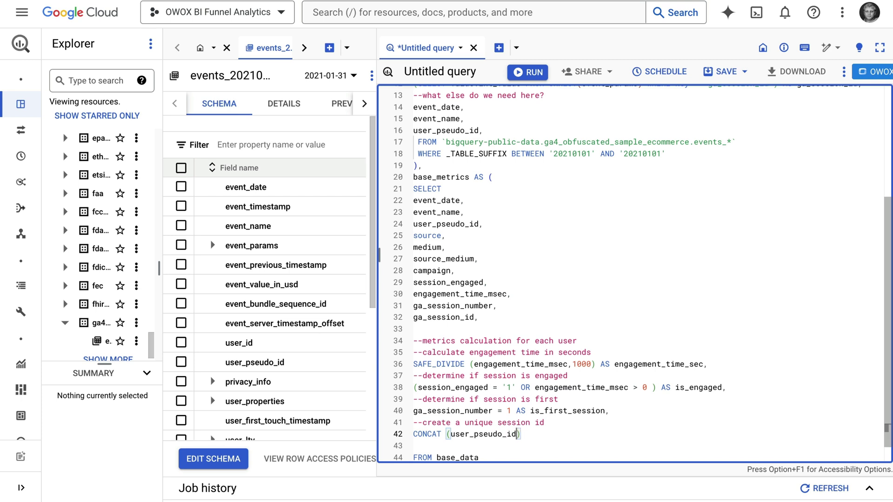
{"action": "type", "text": ", CAST"}
{"action": "type", "text": "(ga_"}
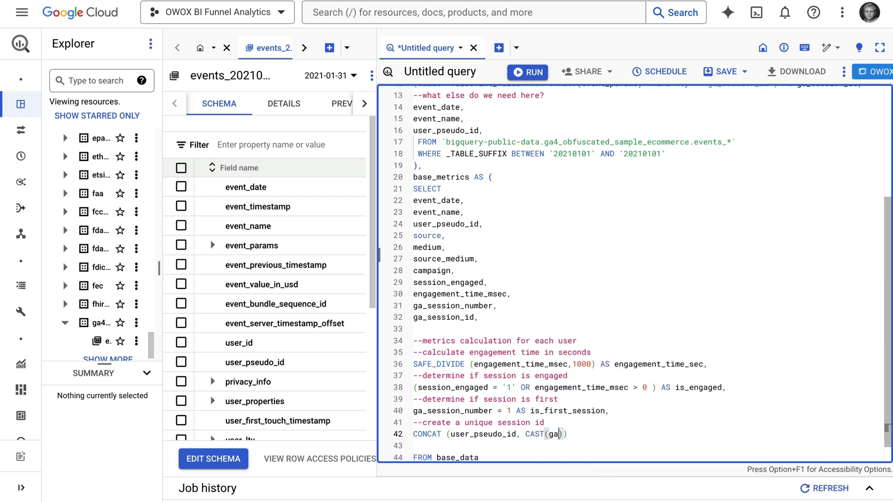
{"action": "type", "text": "session"}
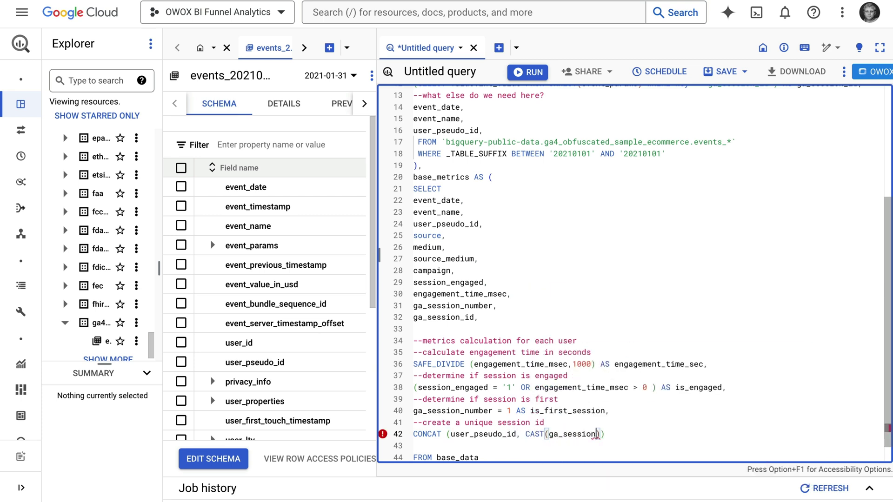
{"action": "type", "text": "_id AS "}
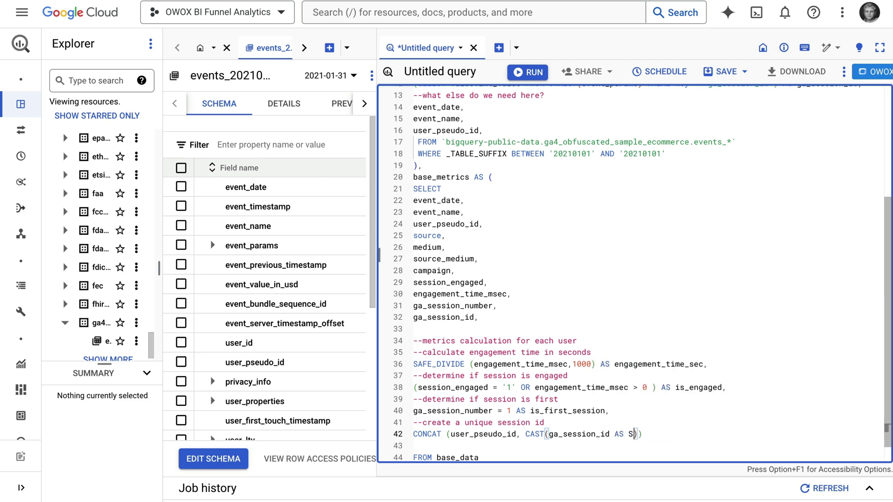
{"action": "type", "text": "STRING)) AS session_id"}
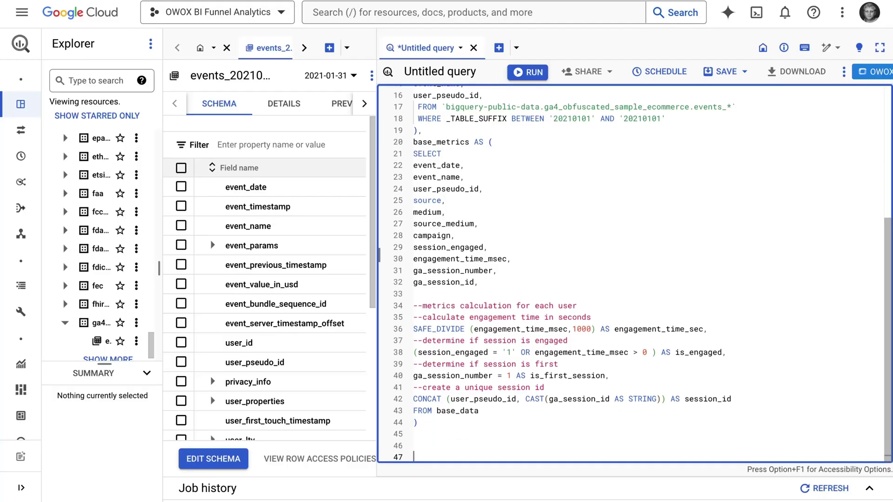
{"action": "type", "text": "SELECT"}
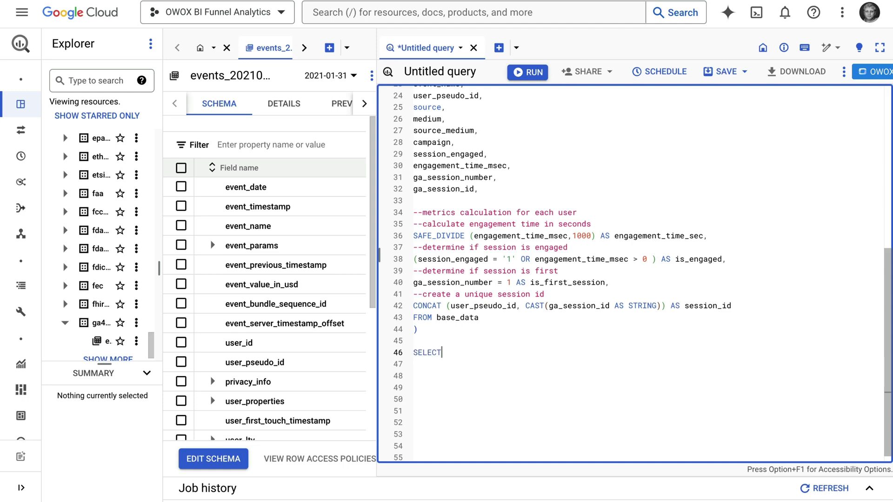
- Select event_date, source, medium, source_medium, campaign, total_users and a CASE-based active_users count
{"action": "key", "text": "Return"}
{"action": "type", "text": "event_date"}
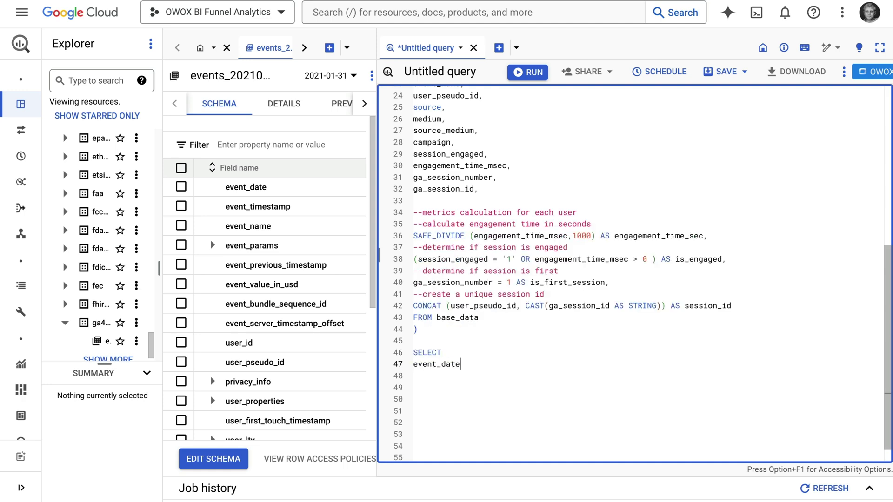
{"action": "type", "text": ","}
{"action": "key", "text": "Return"}
{"action": "type", "text": "source,"}
{"action": "key", "text": "Return"}
{"action": "type", "text": "medium,"}
{"action": "key", "text": "Return"}
{"action": "type", "text": "sour"}
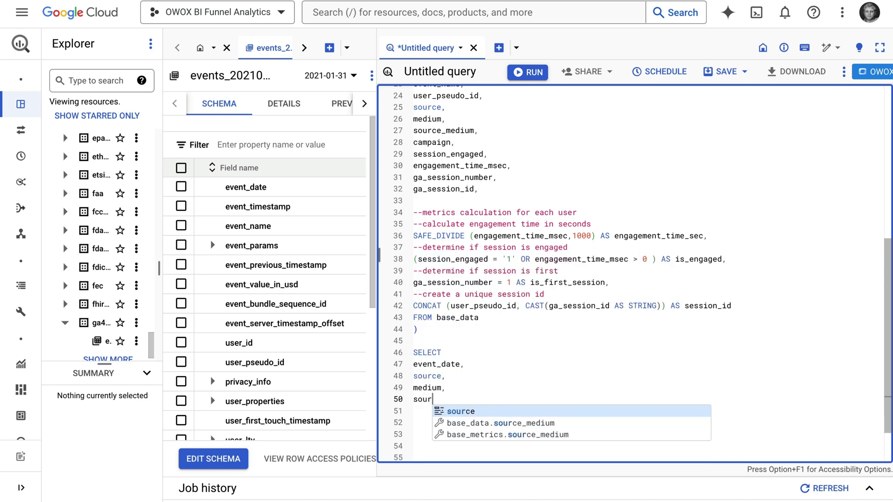
{"action": "type", "text": "ce_medium,"}
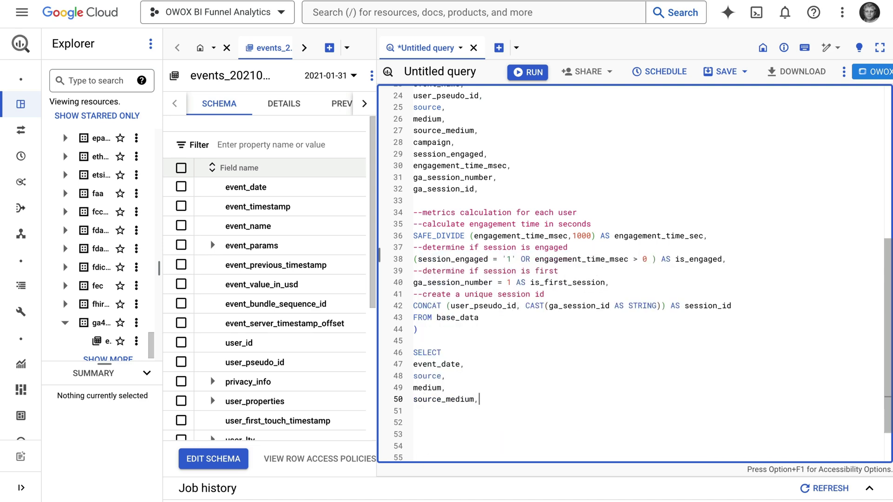
{"action": "key", "text": "Return"}
{"action": "type", "text": "campaign"}
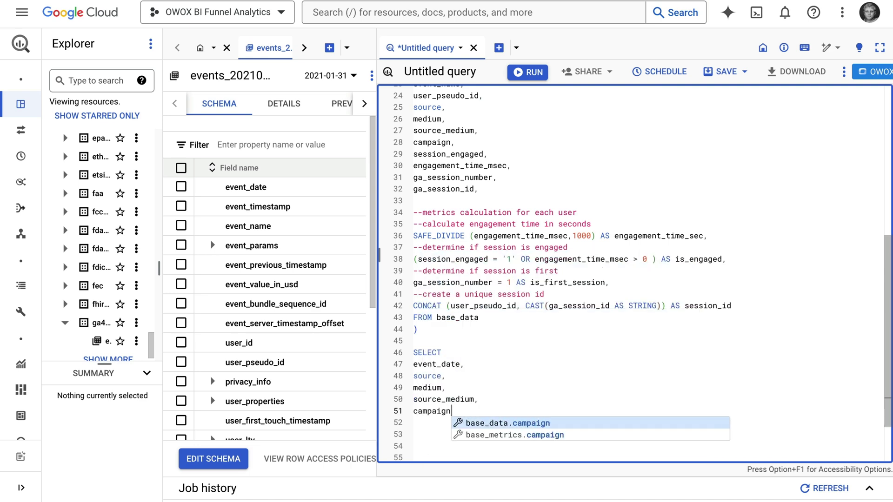
{"action": "type", "text": ","}
{"action": "key", "text": "Return"}
{"action": "key", "text": "Return"}
{"action": "type", "text": "COUNT ("}
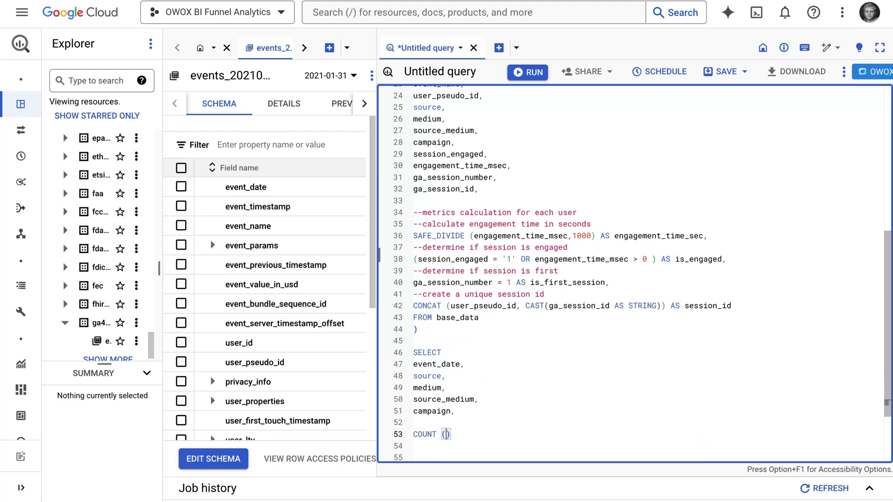
{"action": "type", "text": "DISTINCT"}
{"action": "type", "text": " user_"}
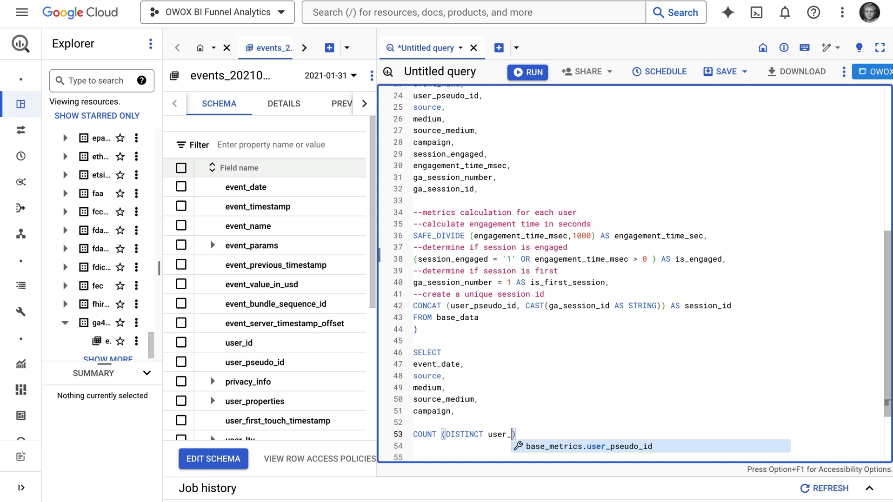
{"action": "type", "text": "pseudo_id"}
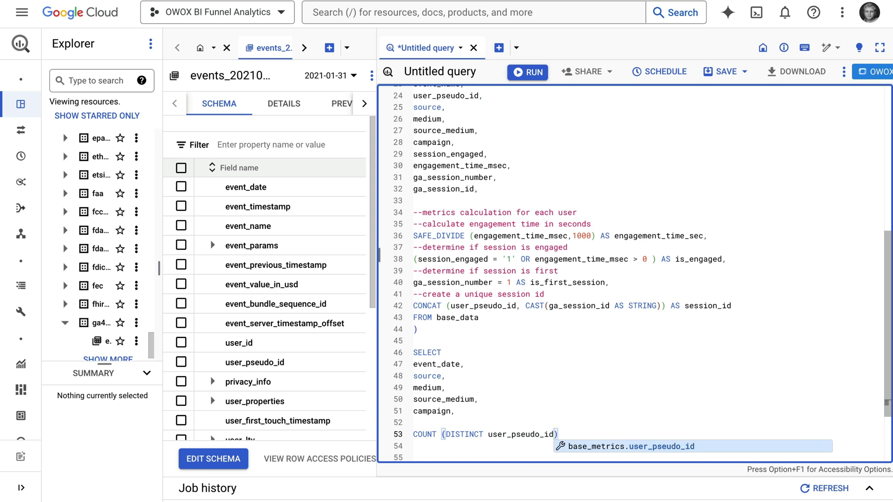
{"action": "type", "text": ") AS "}
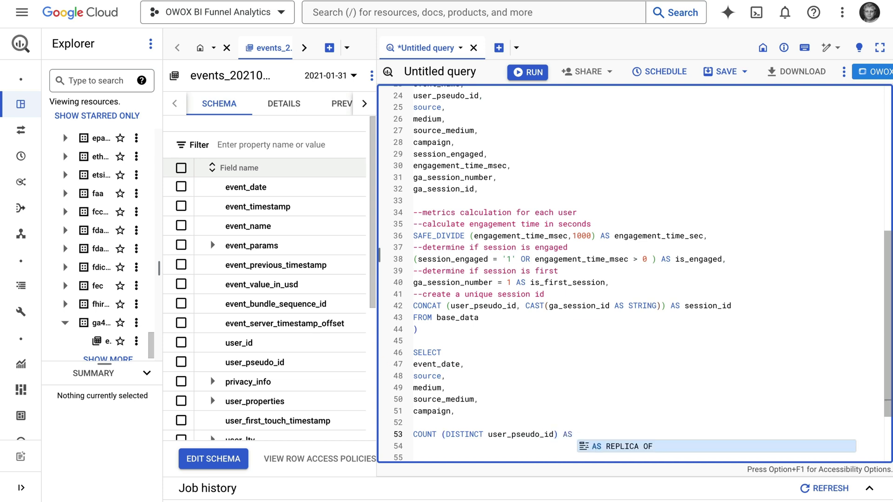
{"action": "type", "text": "tot"}
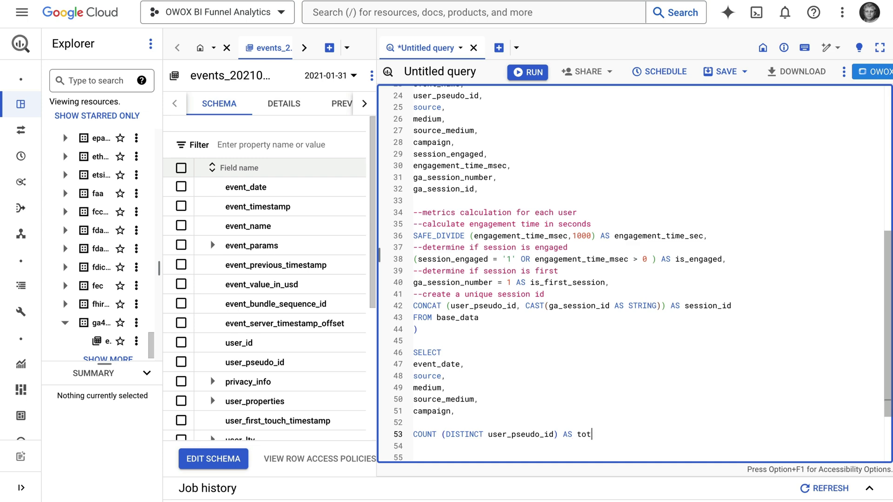
{"action": "type", "text": "al_users,"}
{"action": "key", "text": "Return"}
{"action": "type", "text": "COUNT"}
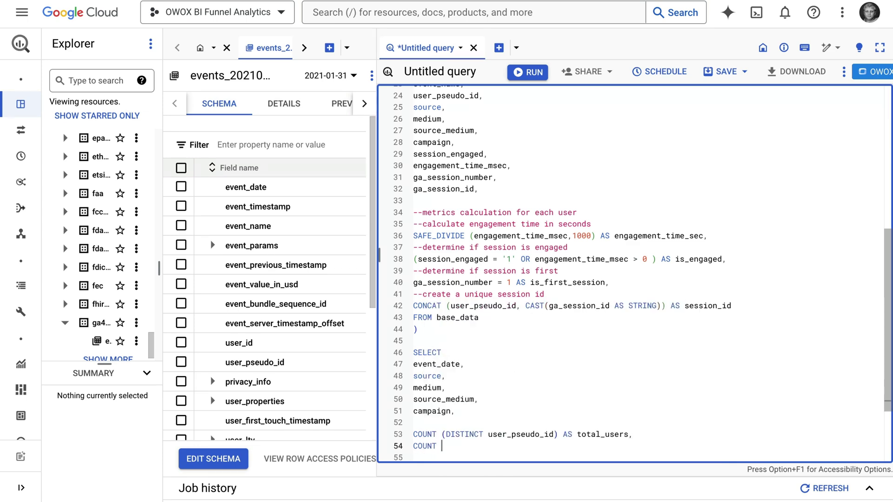
{"action": "type", "text": " (Distinct CASE W"}
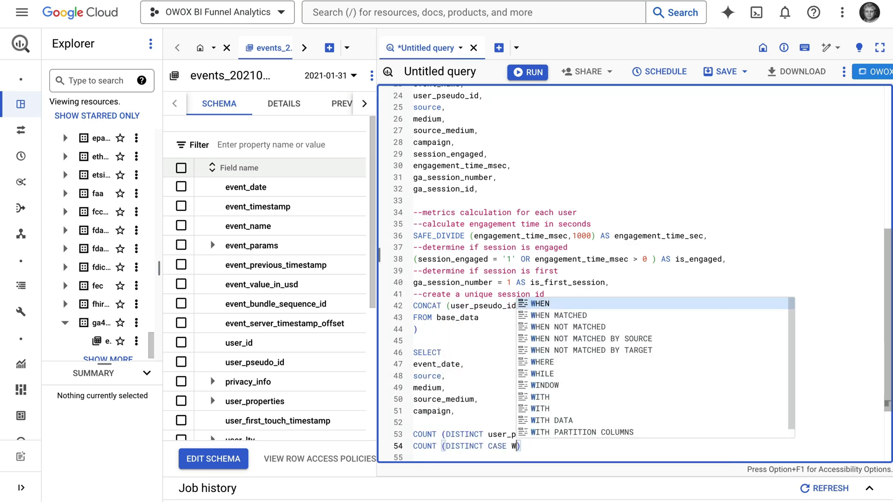
{"action": "type", "text": "HEN is_engaged THEN us"}
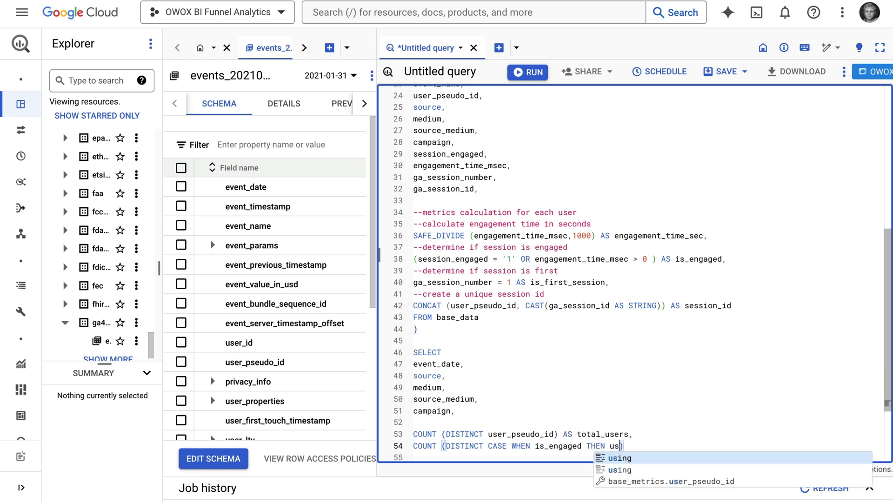
{"action": "type", "text": "er_pseudo_id "}
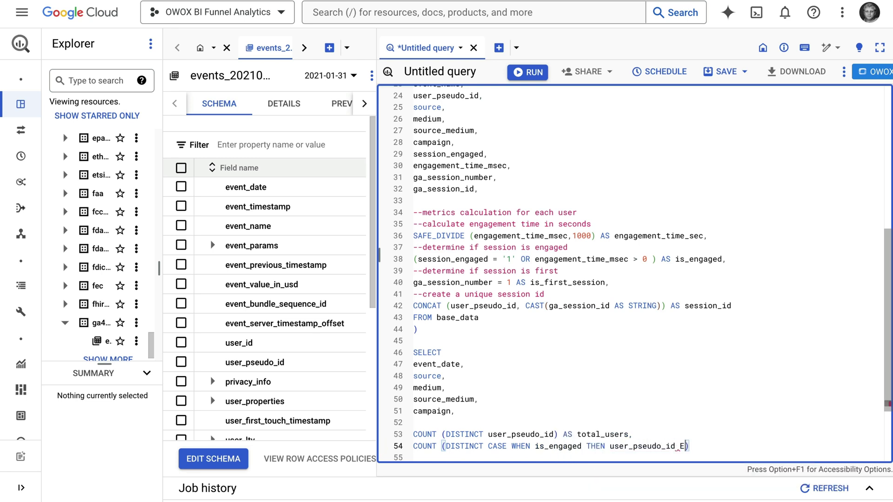
{"action": "type", "text": "END) AS active_users,"}
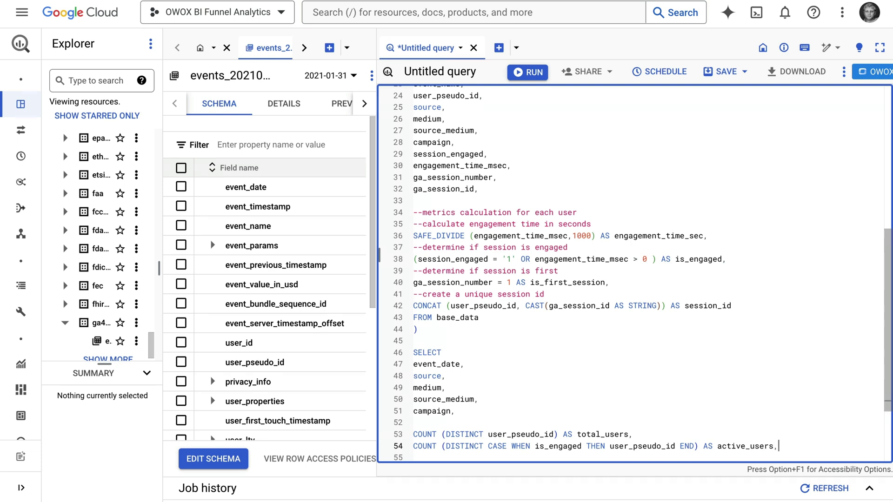
- Compute percent_active_users as SAFE_DIVIDE of active_users count by total_users count
{"action": "key", "text": "Return"}
{"action": "type", "text": "SAFE_DIVIDE ("}
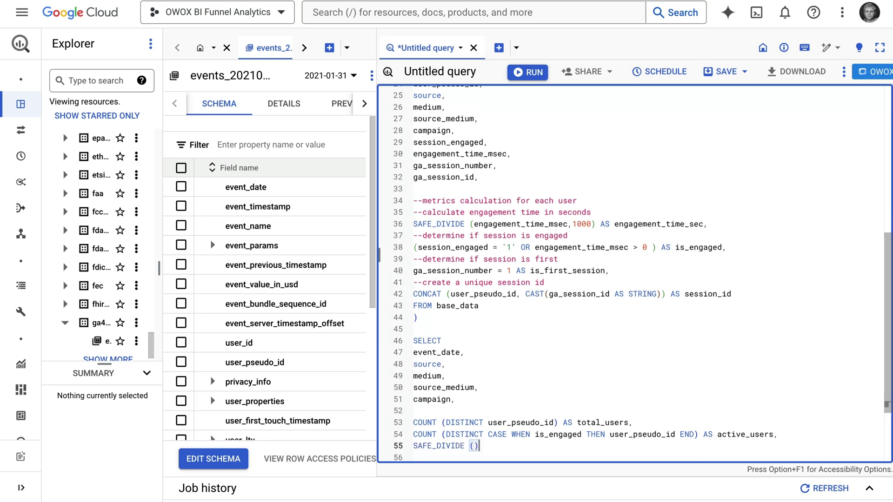
{"action": "left_click_drag", "start_coordinate": [413, 435], "coordinate": [700, 434]}
{"action": "key", "text": "ctrl+c"}
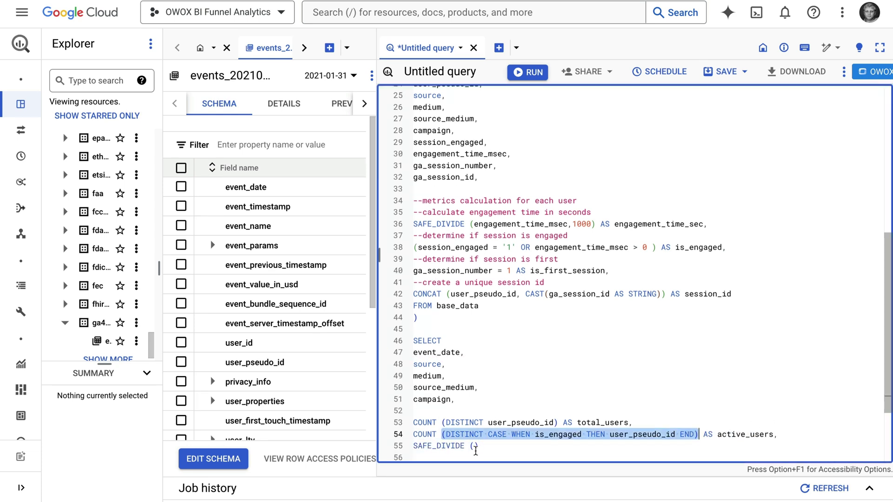
{"action": "left_click", "coordinate": [474, 447]}
{"action": "type", "text": "COUNT"}
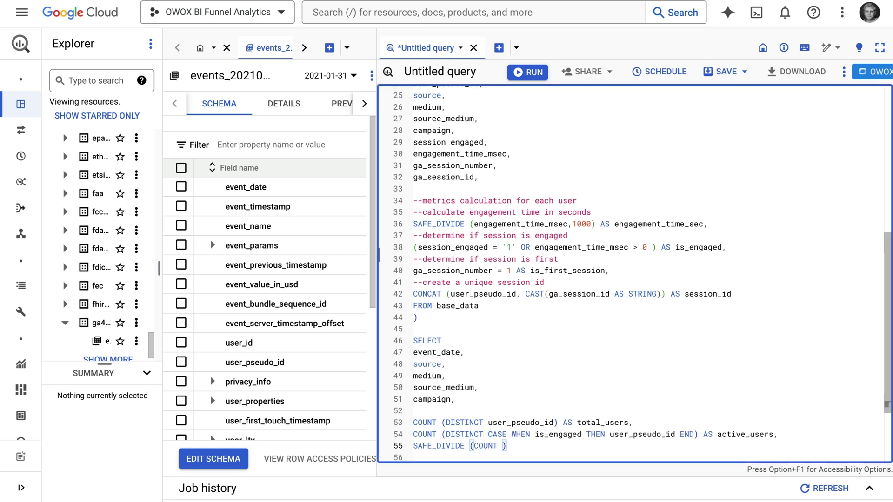
{"action": "key", "text": "ctrl+v"}
{"action": "type", "text": ","}
{"action": "left_click_drag", "start_coordinate": [558, 423], "coordinate": [413, 422]}
{"action": "key", "text": "ctrl+c"}
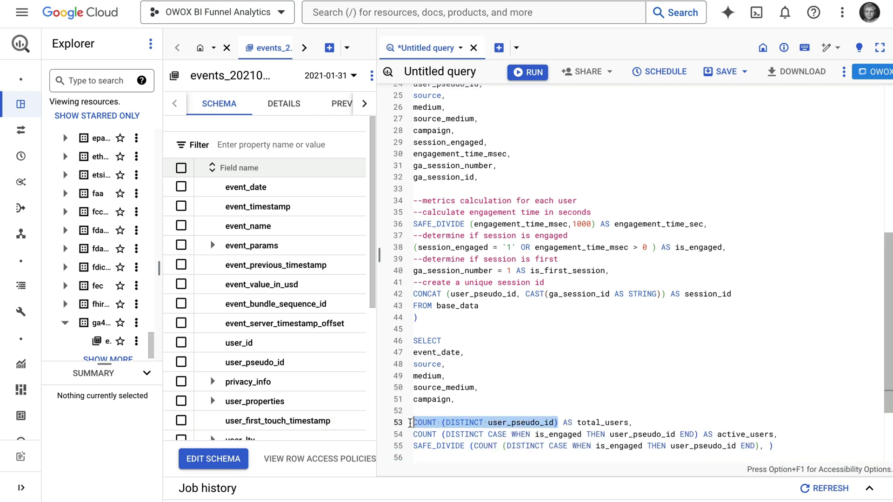
{"action": "left_click", "coordinate": [765, 446]}
{"action": "key", "text": "ctrl+v"}
{"action": "key", "text": "End"}
{"action": "type", "text": "AS per"}
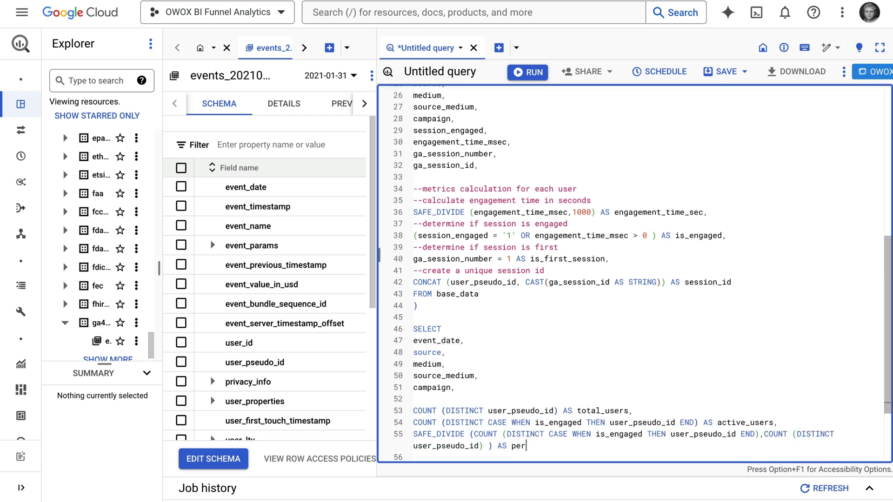
{"action": "type", "text": "cent_ac"}
{"action": "type", "text": "tive_users,"}
- Add a new_users first-session count and percent_new_users as SAFE_DIVIDE by total users
{"action": "key", "text": "Return"}
{"action": "key", "text": "Return"}
{"action": "type", "text": "COUNT (DISTINC"}
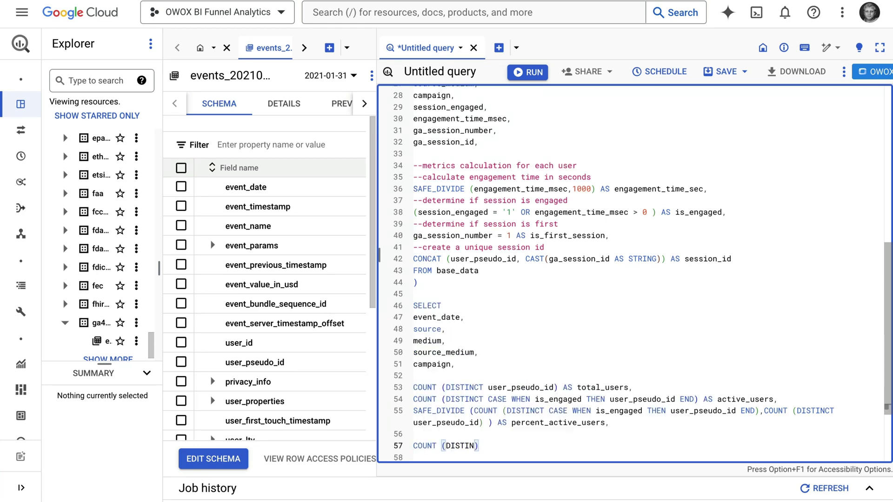
{"action": "type", "text": "T CASE WHEN"}
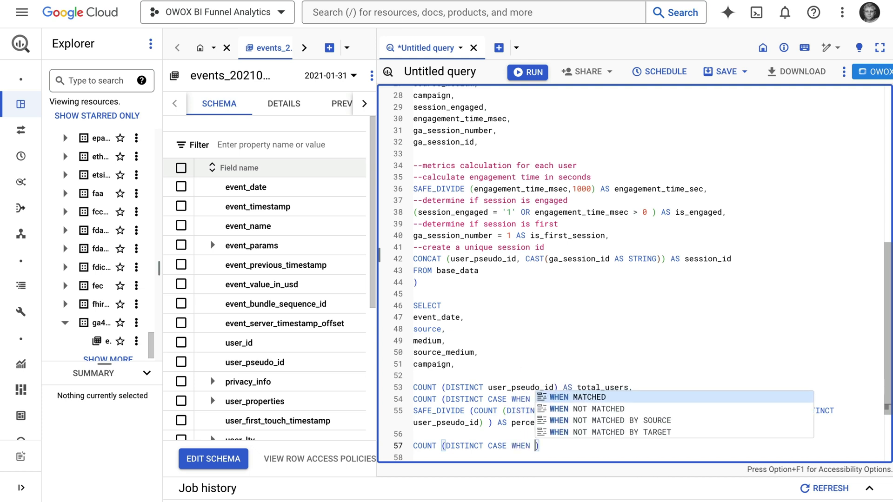
{"action": "type", "text": " is_first_session THE"}
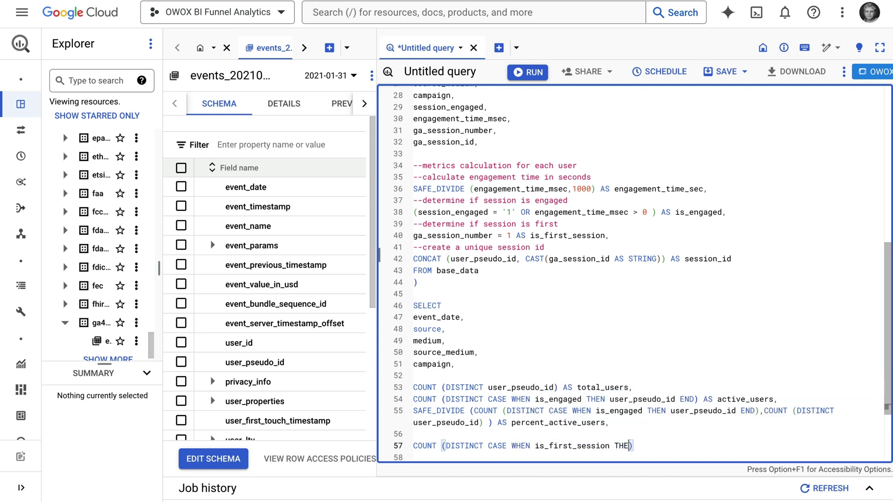
{"action": "type", "text": "N user_pseudo_id"}
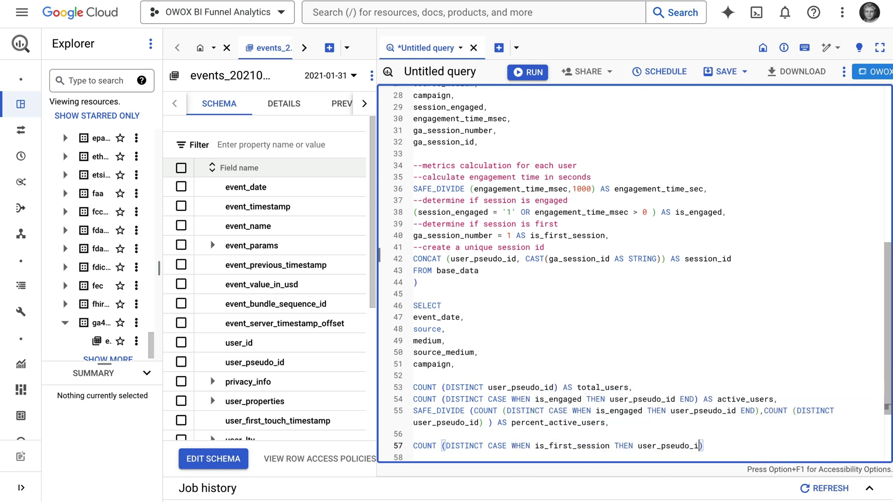
{"action": "type", "text": " END) AS new_u"}
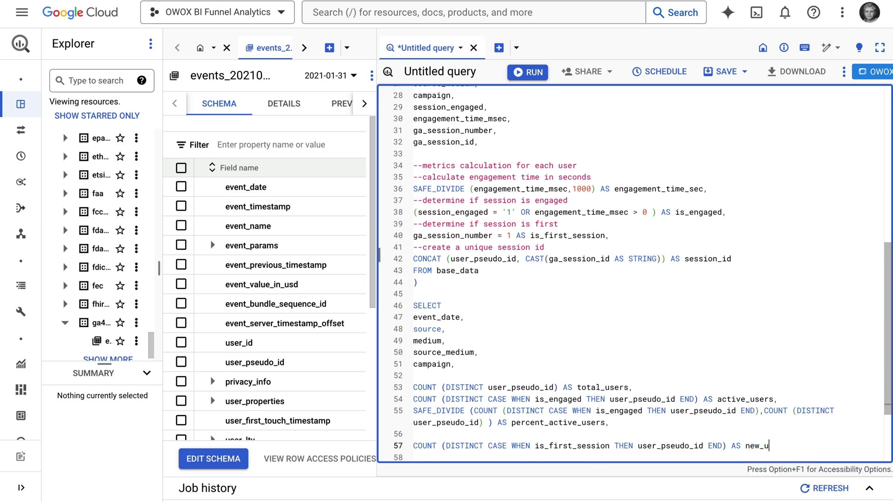
{"action": "type", "text": "sers,"}
{"action": "key", "text": "Return"}
{"action": "type", "text": "SAFE_DIVIDE "}
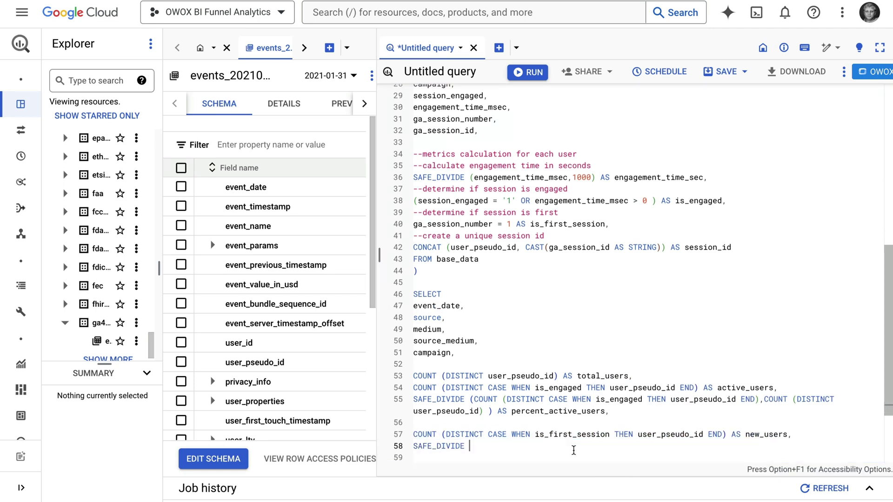
{"action": "type", "text": "("}
{"action": "type", "text": "COUNT (DISTINCT CASE WHEN is_first_session THEN user_pseudo_id END)"}
{"action": "type", "text": ","}
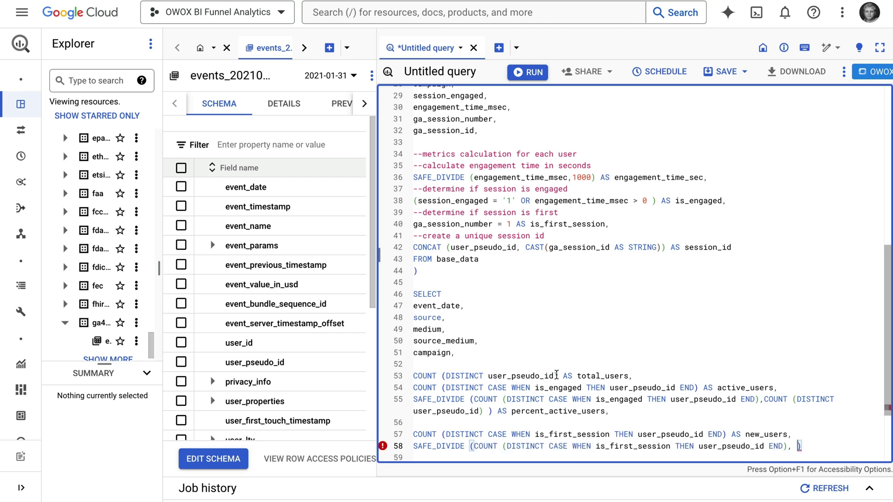
{"action": "left_click_drag", "start_coordinate": [558, 376], "coordinate": [416, 376]}
{"action": "key", "text": "ctrl+c"}
{"action": "left_click", "coordinate": [794, 447]}
{"action": "key", "text": "ctrl+v"}
{"action": "key", "text": "Right"}
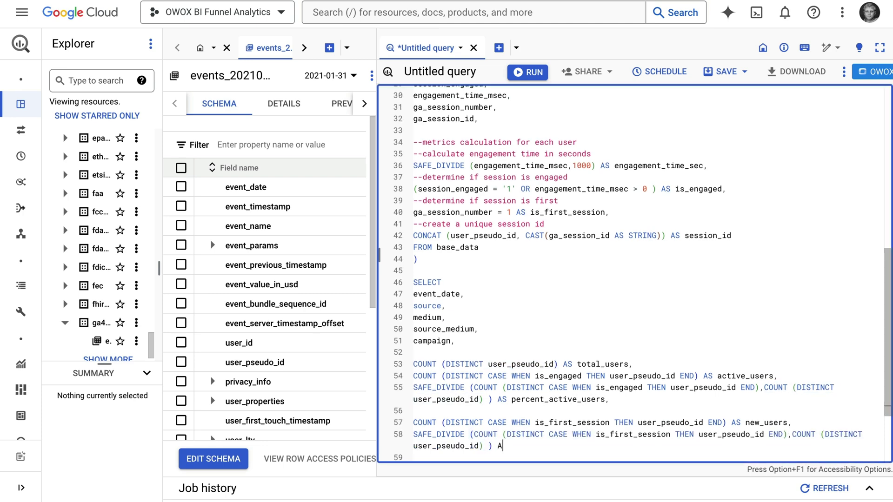
{"action": "type", "text": "AS percent_new_users,"}
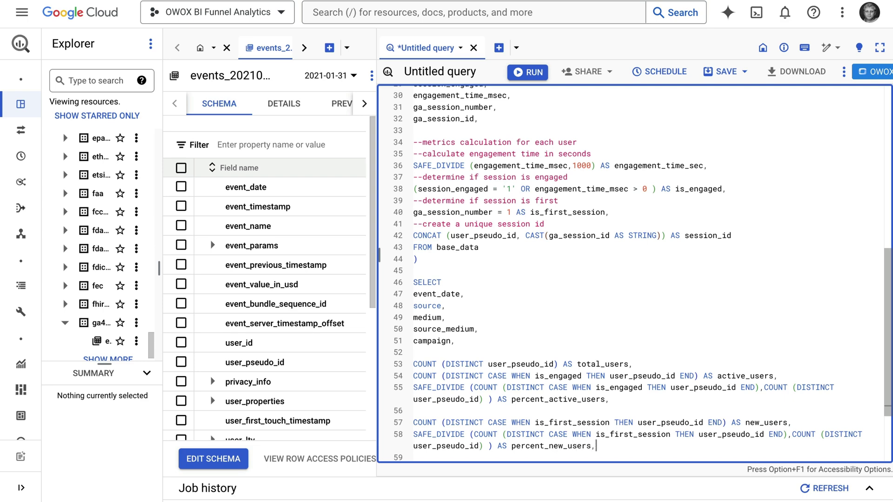
- Finish the percent_new_users alias and add COUNT lines for sessions and new_sessions
{"action": "key", "text": "Return"}
{"action": "key", "text": "Return"}
{"action": "type", "text": "COUNT (DIST"}
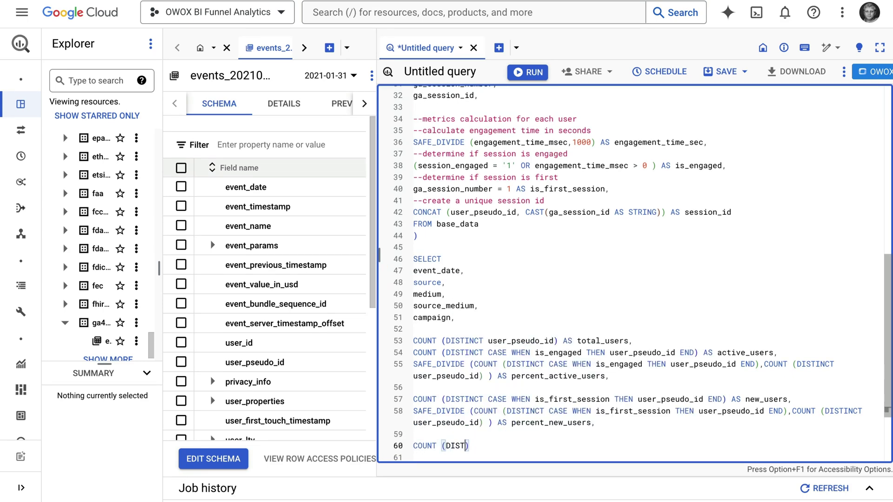
{"action": "type", "text": "INCT session_id"}
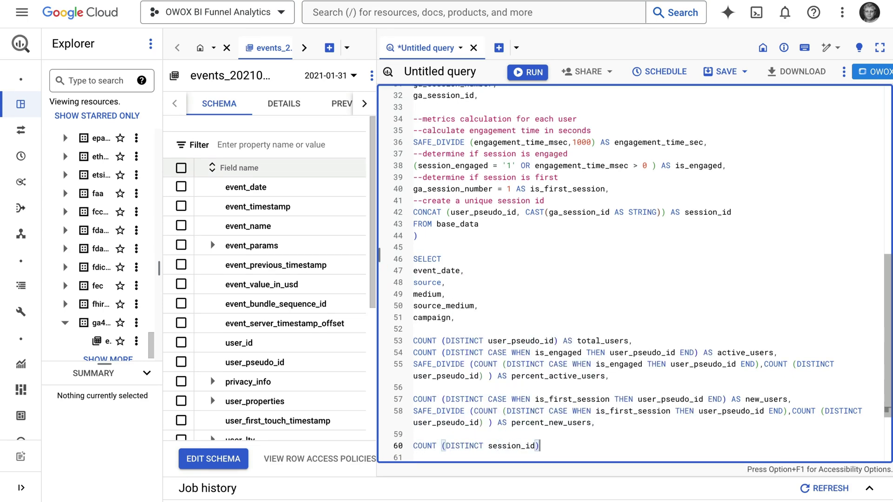
{"action": "key", "text": "Right"}
{"action": "type", "text": "AS s"}
{"action": "type", "text": ","}
{"action": "key", "text": "Return"}
{"action": "type", "text": "COUNT ("}
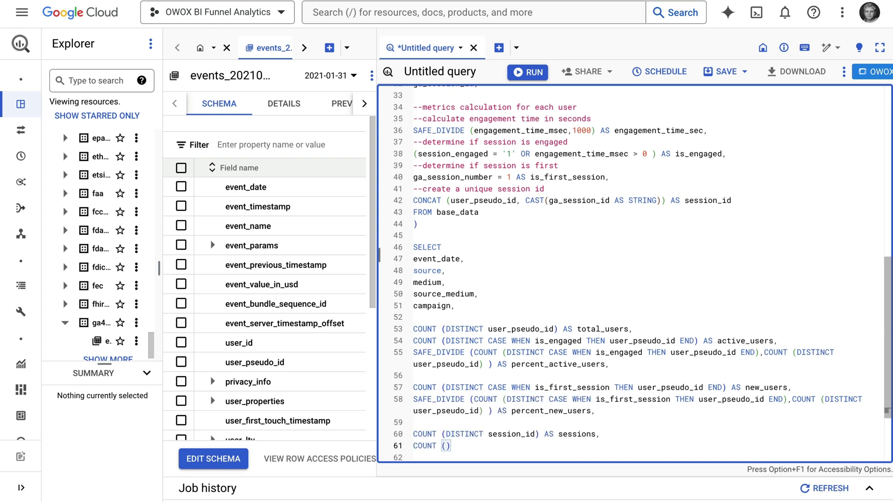
{"action": "type", "text": "DI"}
{"action": "type", "text": "STINCT CASE WHEN "}
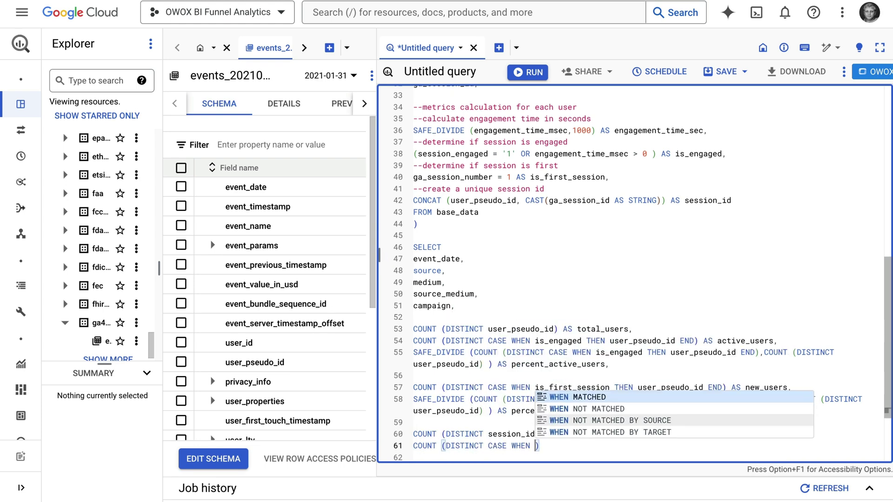
{"action": "type", "text": "is_first_session"}
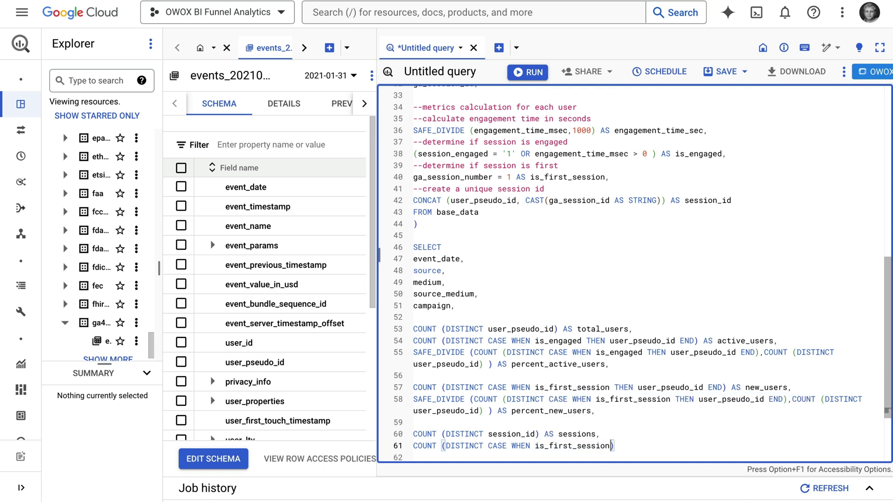
{"action": "type", "text": " THEN "}
{"action": "type", "text": "session_id END) AS new_sessions,"}
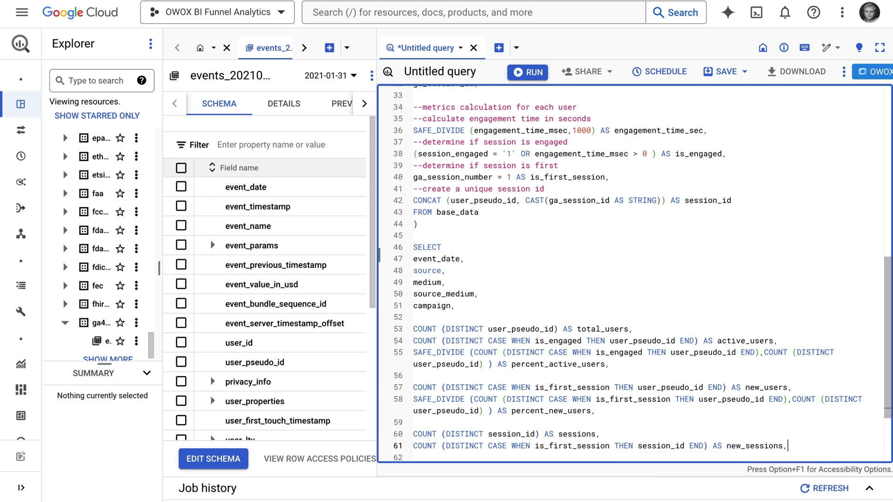
{"action": "key", "text": "Return"}
{"action": "type", "text": "SAFE"}
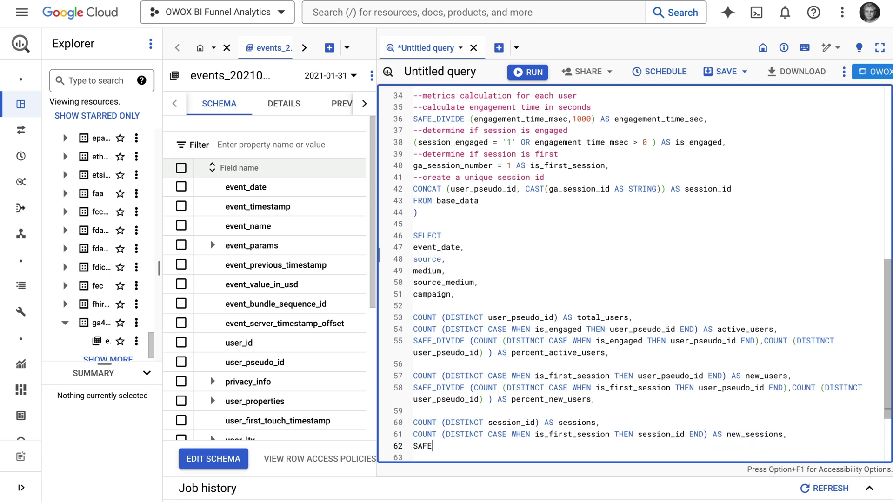
{"action": "type", "text": "_DIVIDE"}
- Build percent_new_sessions as SAFE_DIVIDE of the new_sessions count over the sessions count
{"action": "left_click_drag", "start_coordinate": [417, 438], "coordinate": [710, 434]}
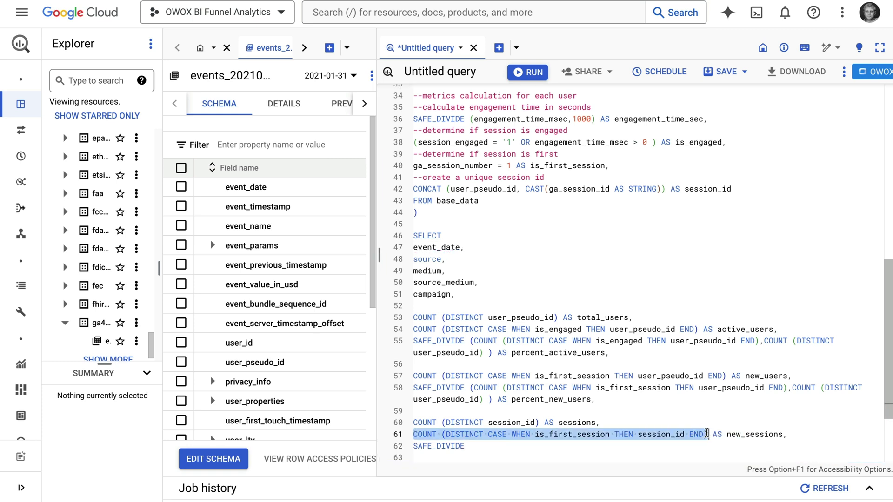
{"action": "left_click", "coordinate": [559, 446]}
{"action": "type", "text": "()"}
{"action": "key", "text": "ctrl+v"}
{"action": "type", "text": ","}
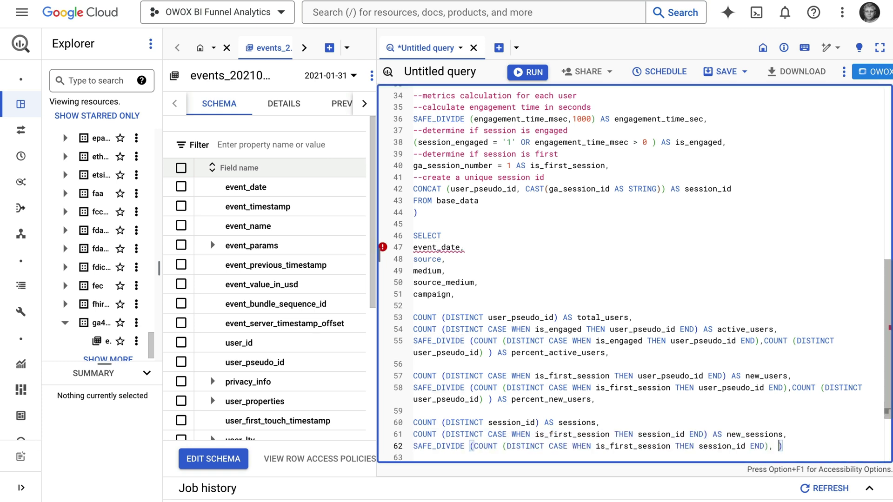
{"action": "left_click_drag", "start_coordinate": [539, 422], "coordinate": [387, 423]}
{"action": "key", "text": "ctrl+c"}
{"action": "left_click", "coordinate": [770, 446]}
{"action": "key", "text": "ctrl+v"}
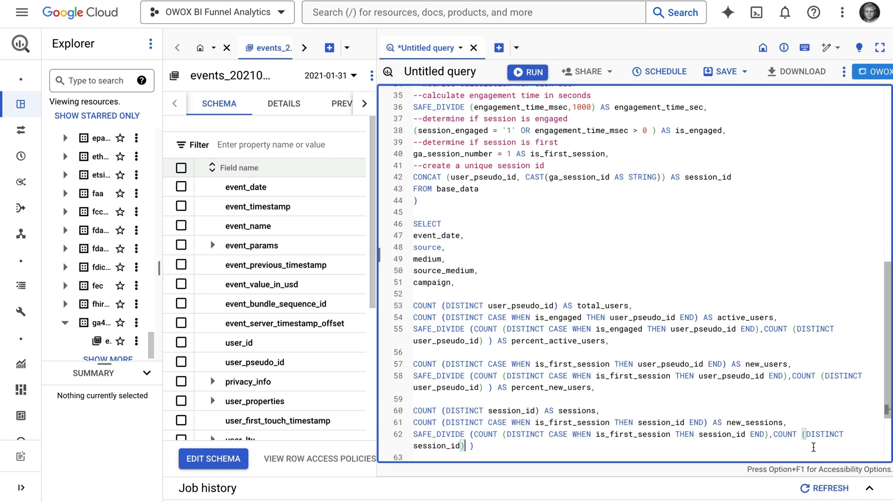
{"action": "type", "text": " AS percent_new_ses"}
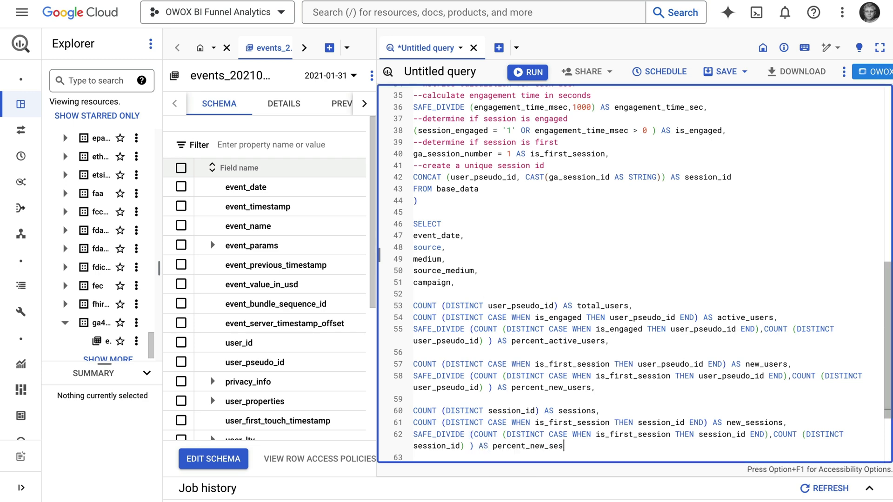
{"action": "type", "text": "sions,"}
{"action": "key", "text": "Return"}
{"action": "key", "text": "Return"}
{"action": "type", "text": "SAFE_DIVIDE ("}
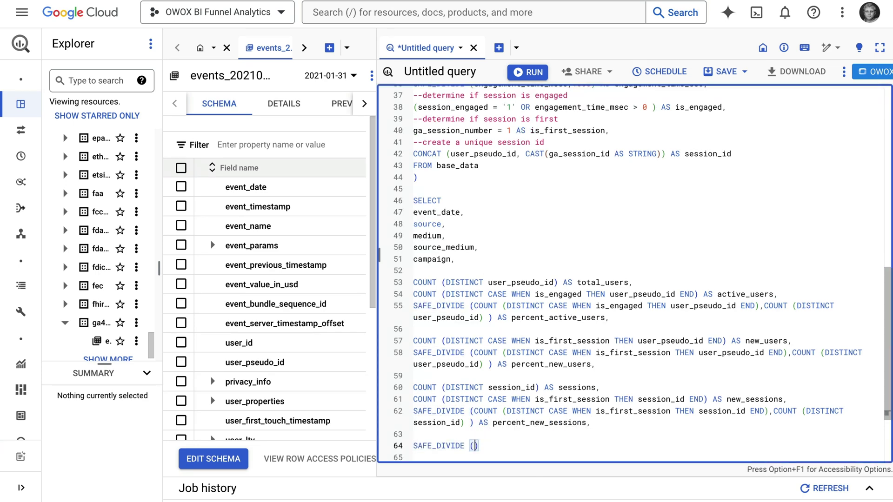
- Complete sessions_per_user as sessions over total users, then add engaged_sessions_per_user and engaged_sessions
{"action": "key", "text": "ctrl+v"}
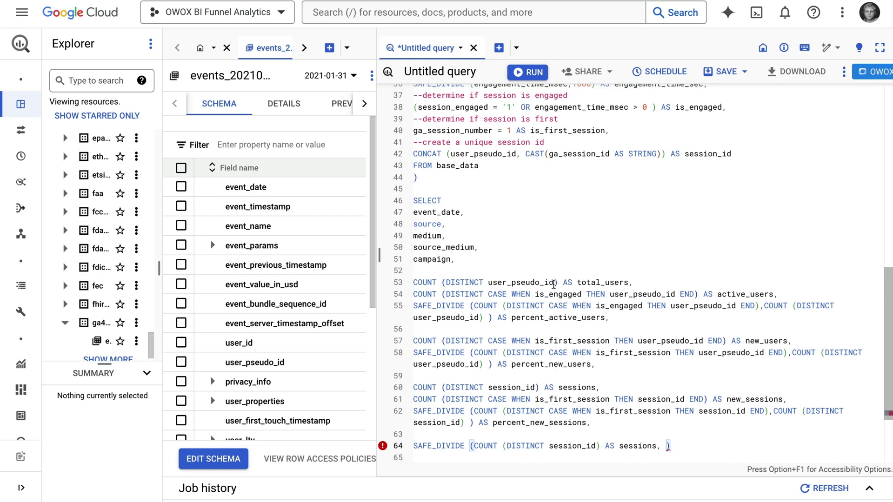
{"action": "left_click_drag", "start_coordinate": [558, 283], "coordinate": [414, 283]}
{"action": "key", "text": "ctrl+c"}
{"action": "left_click", "coordinate": [660, 446]}
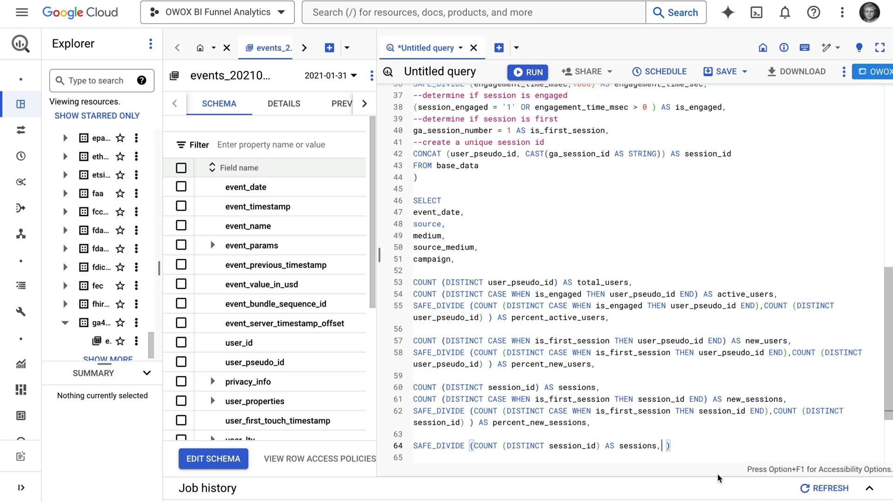
{"action": "key", "text": "ctrl+v"}
{"action": "left_click", "coordinate": [819, 448]}
{"action": "type", "text": "AS sessions"}
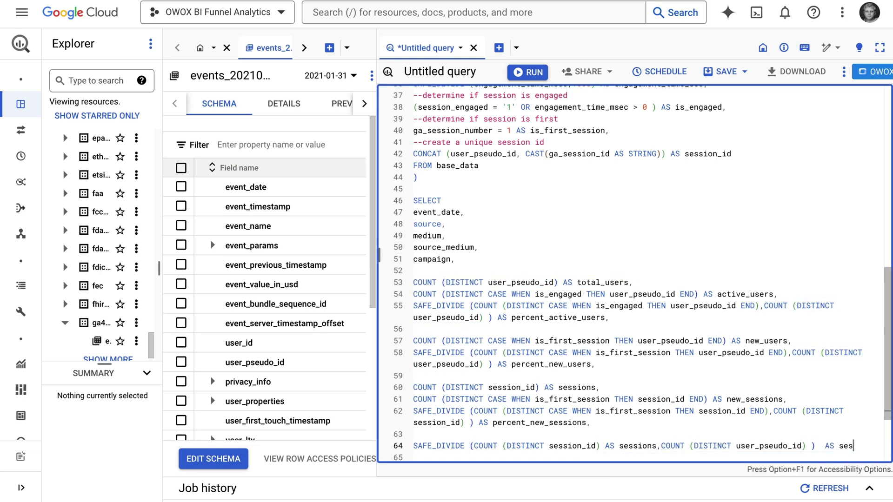
{"action": "type", "text": "_per_user,"}
{"action": "key", "text": "Return"}
{"action": "key", "text": "Return"}
{"action": "type", "text": "SAFE"}
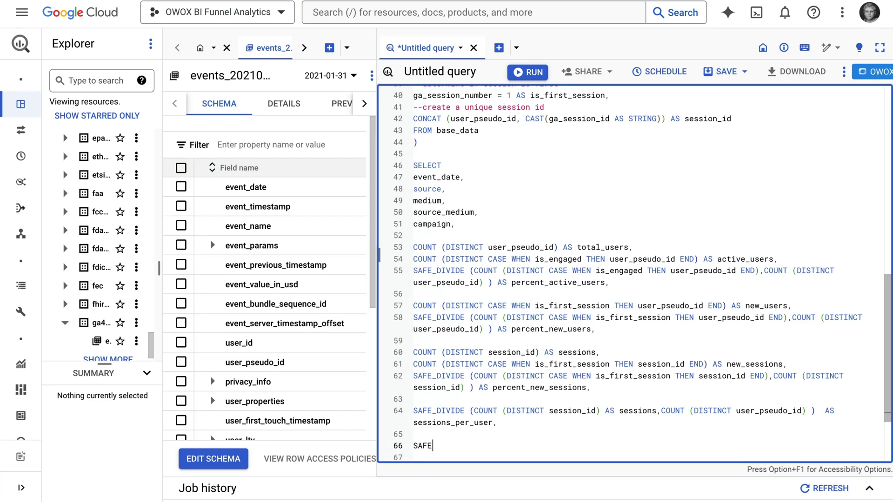
{"action": "type", "text": "_DIVIDE (COUNT (DISTINCT CASE WHEN"}
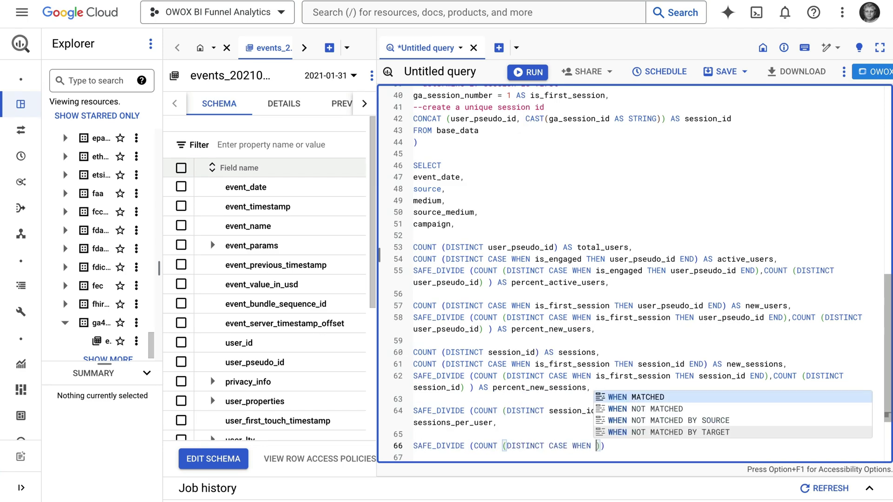
{"action": "type", "text": " is_engaged THEN session_id END), COUNT (DISTINCT user_pseudo_id) AS "}
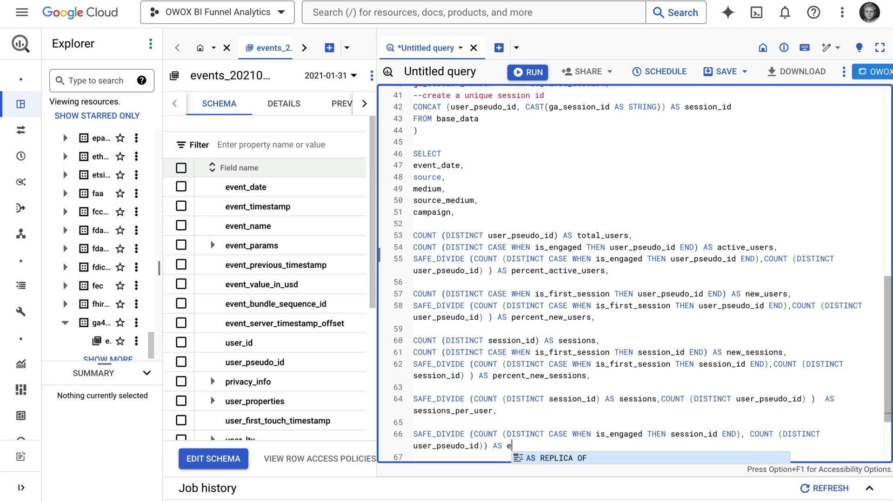
{"action": "type", "text": "engaged_sessions_per_user,"}
{"action": "key", "text": "Return"}
{"action": "key", "text": "Return"}
{"action": "type", "text": "COUNT ("}
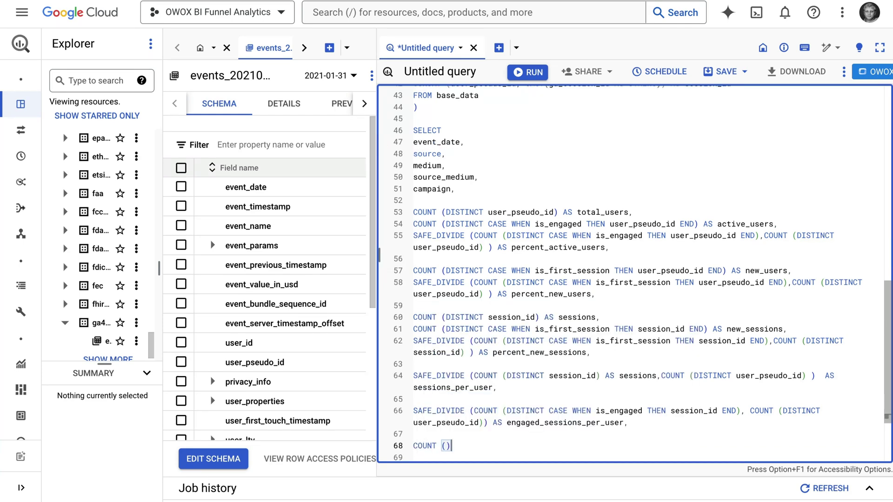
{"action": "type", "text": "DISTINCT"}
{"action": "type", "text": " CASE "}
{"action": "type", "text": "WHEN"}
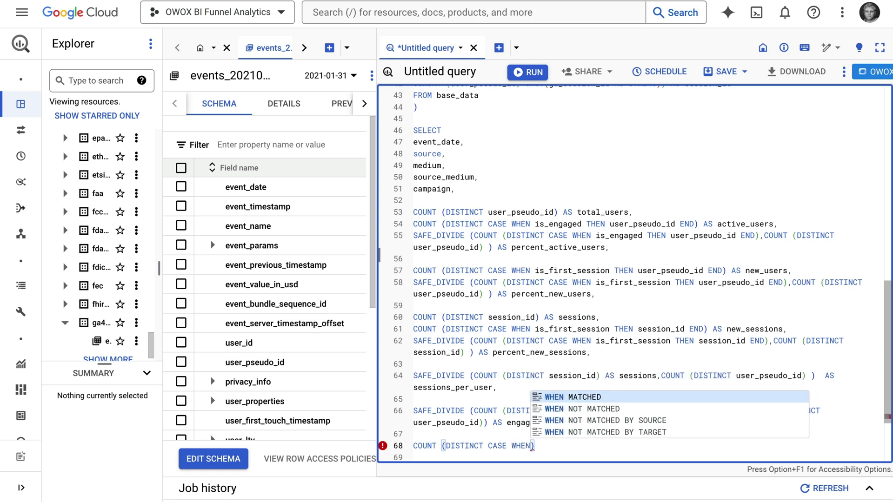
{"action": "type", "text": " is_eng"}
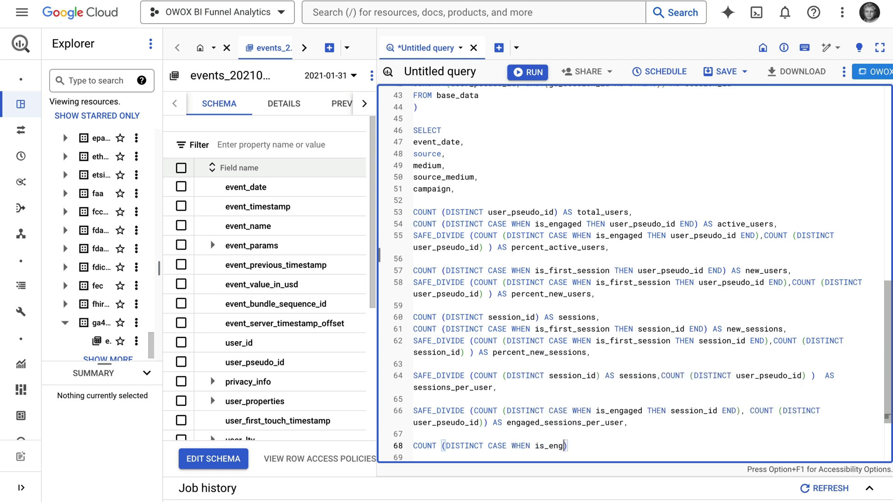
{"action": "type", "text": "aged"}
{"action": "type", "text": " THEN session"}
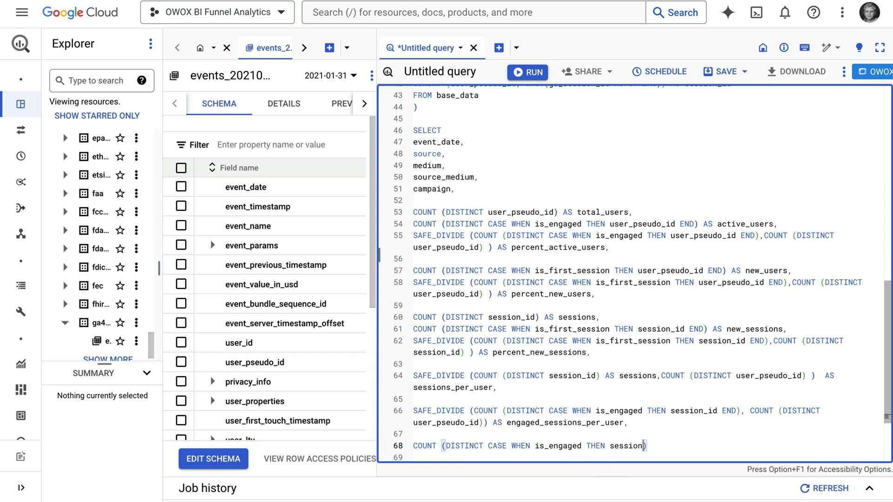
{"action": "type", "text": "_id END"}
{"action": "type", "text": ") AS engaged_se"}
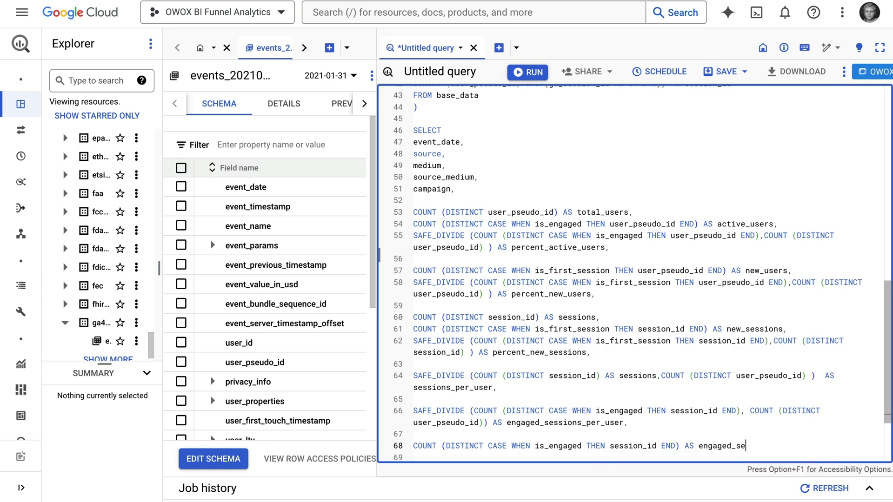
{"action": "type", "text": "(COUNT (DISTIN"}
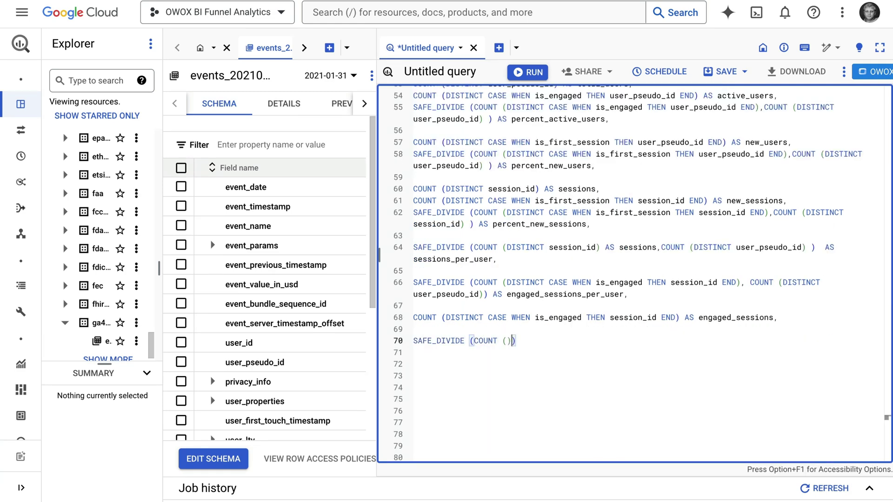
{"action": "type", "text": "CT CASE WHEN is_engaged THEN session_"}
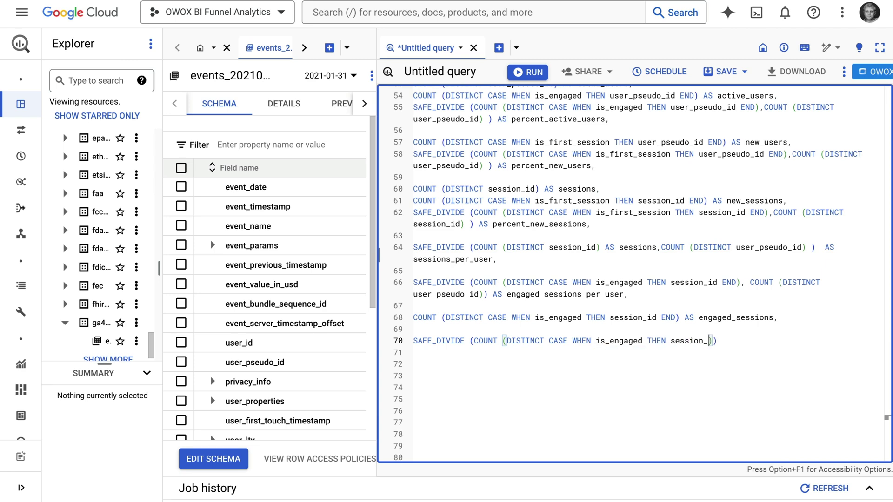
{"action": "type", "text": "id END), count(DISTINCT session_"}
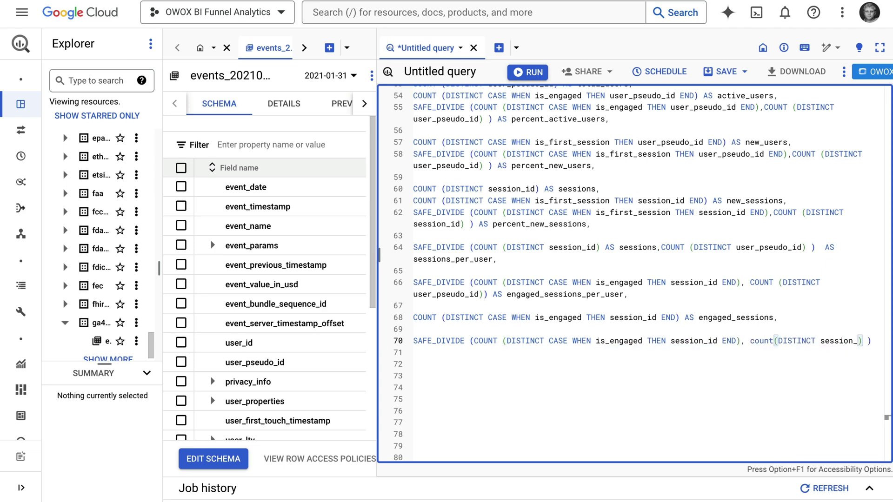
{"action": "type", "text": "id)) AS engagement_rate,"}
- Write SAFE_DIVIDE expressions for engagement_rate, average engagement time and events_per_user
{"action": "key", "text": "Return"}
{"action": "key", "text": "Return"}
{"action": "type", "text": "SAFE"}
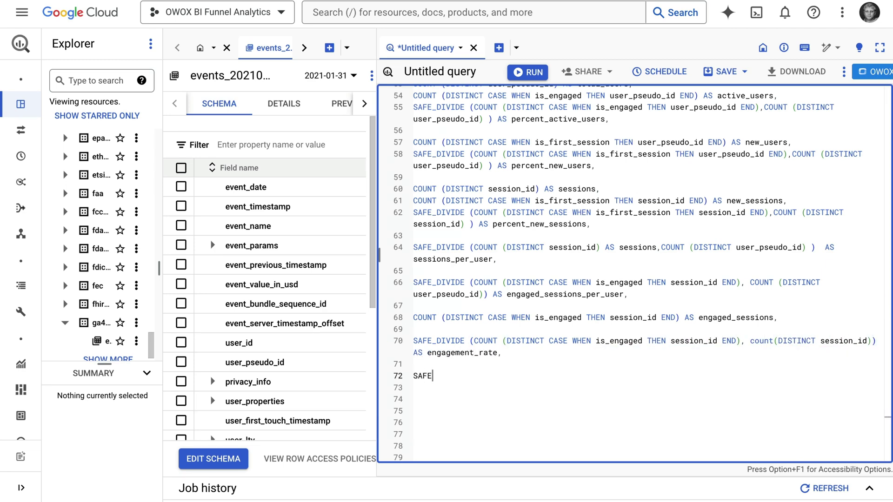
{"action": "type", "text": "_DIVIDE (SUM(CASE WHEN is_engaged THEN"}
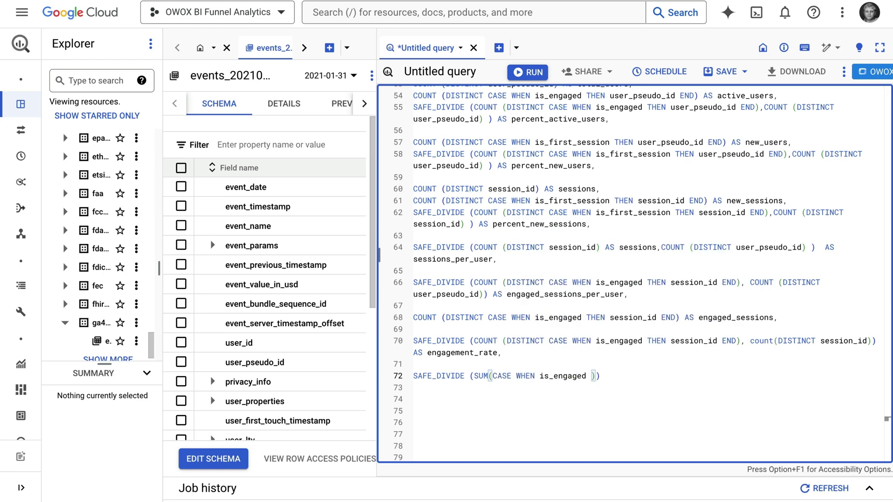
{"action": "type", "text": " engagement_time_sec ELSE 0 END), C"}
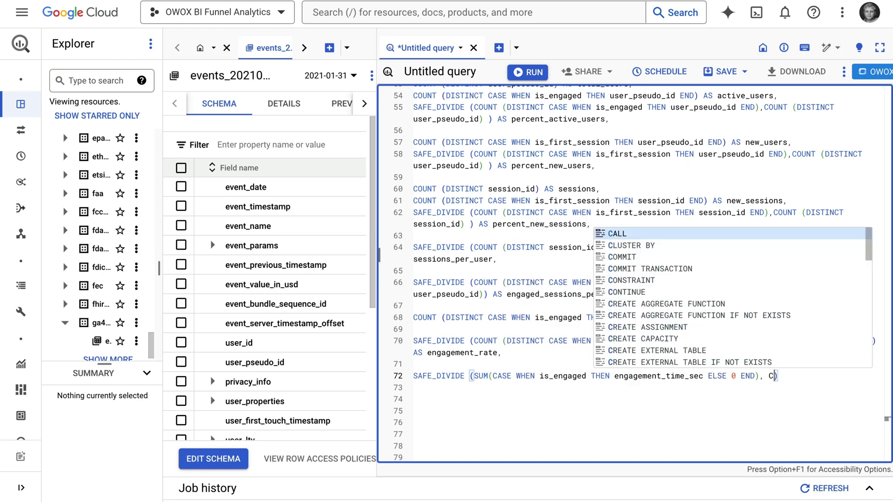
{"action": "type", "text": "OUNT (DISTINCT user_pseudo_id"}
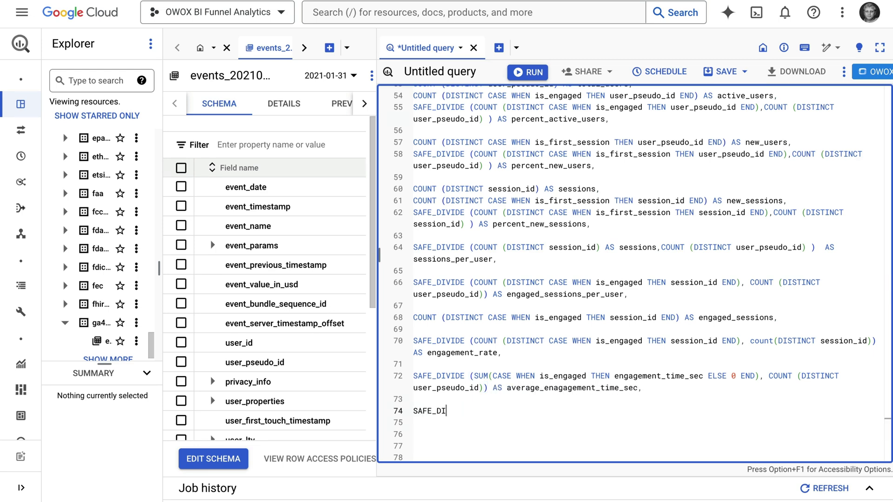
{"action": "type", "text": "Count(*), COU"}
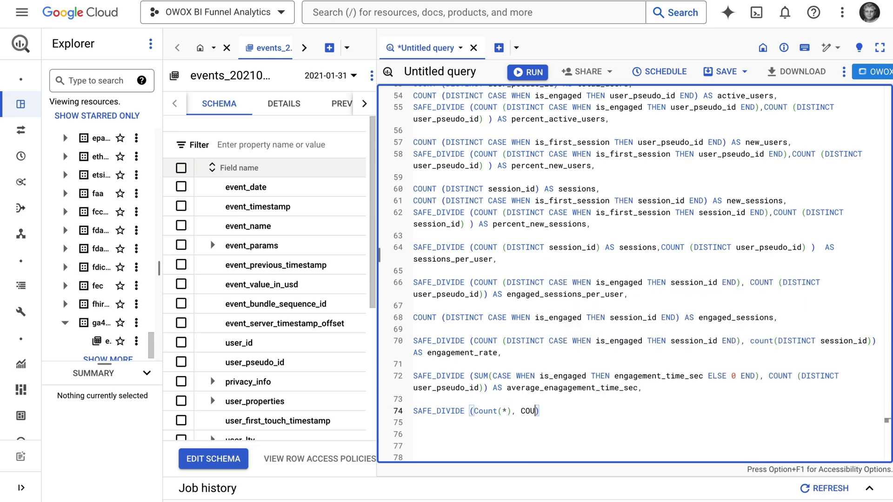
{"action": "type", "text": "Distinct "}
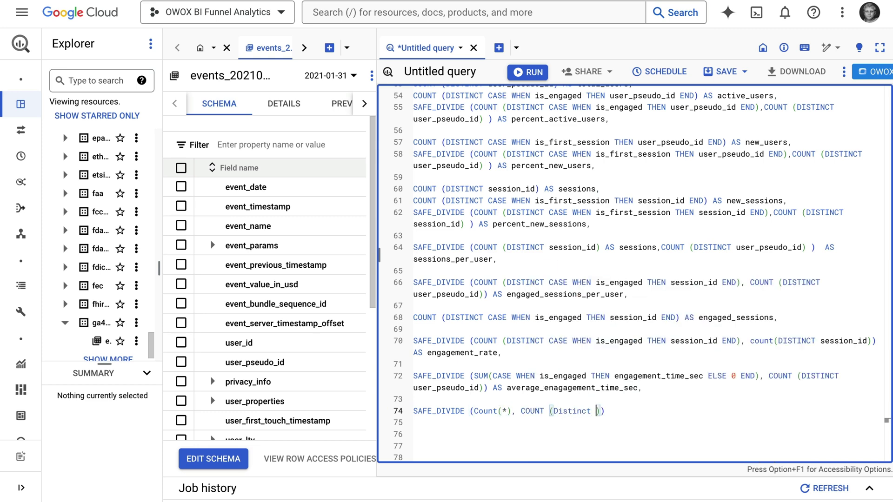
{"action": "type", "text": "user"}
{"action": "type", "text": " AS "}
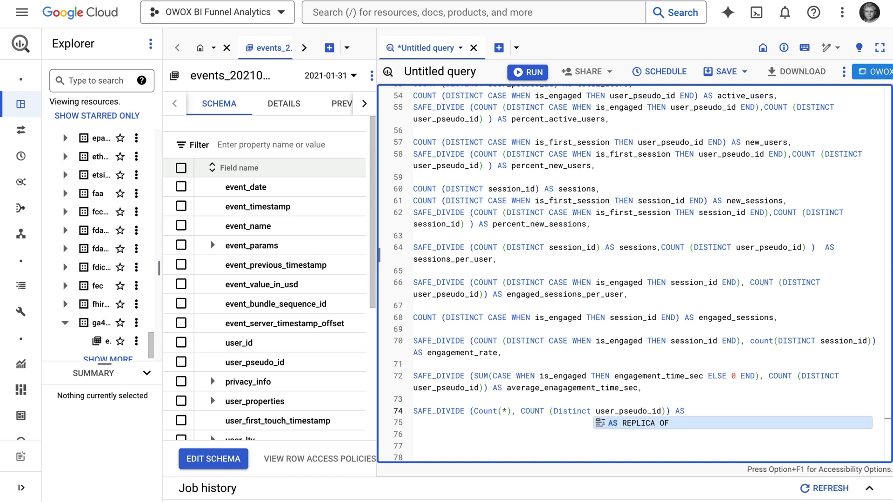
{"action": "type", "text": "events_per_user"}
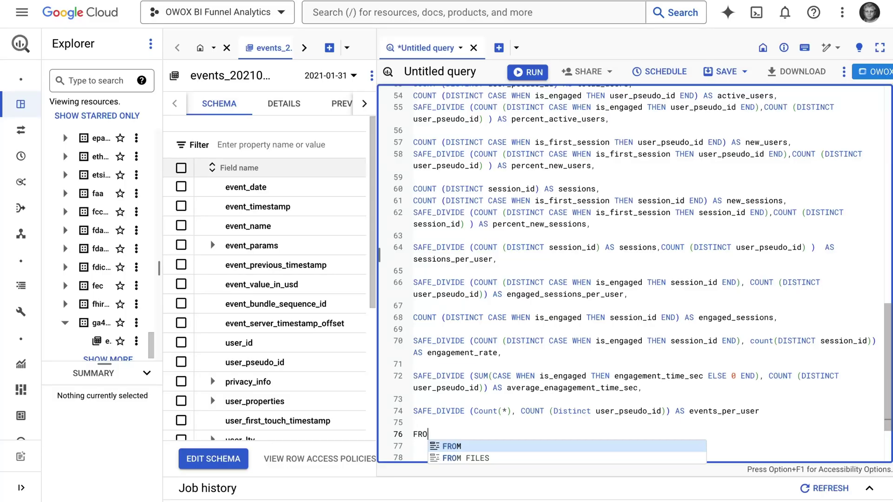
{"action": "type", "text": "M base_metrics"}
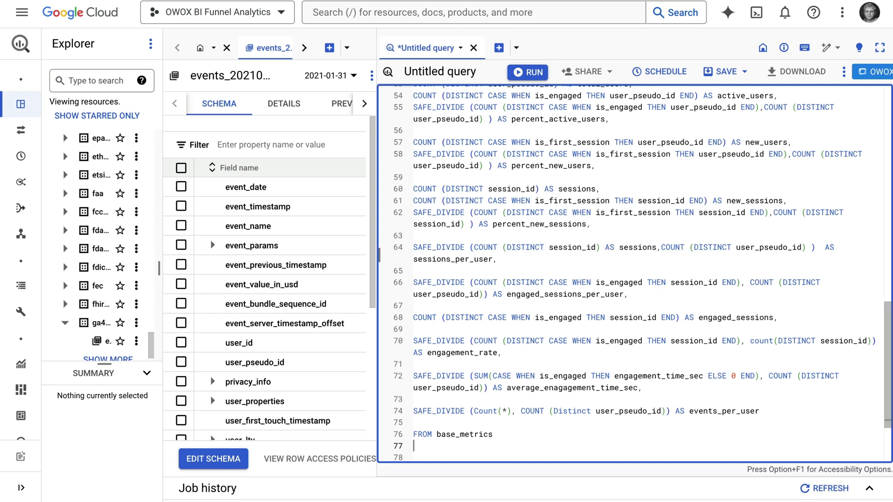
{"action": "type", "text": "BY"}
- Add FROM base_metrics, GROUP BY the five dimensions, ORDER BY event_date DESC, total_users DESC
{"action": "key", "text": "Return"}
{"action": "type", "text": "event_"}
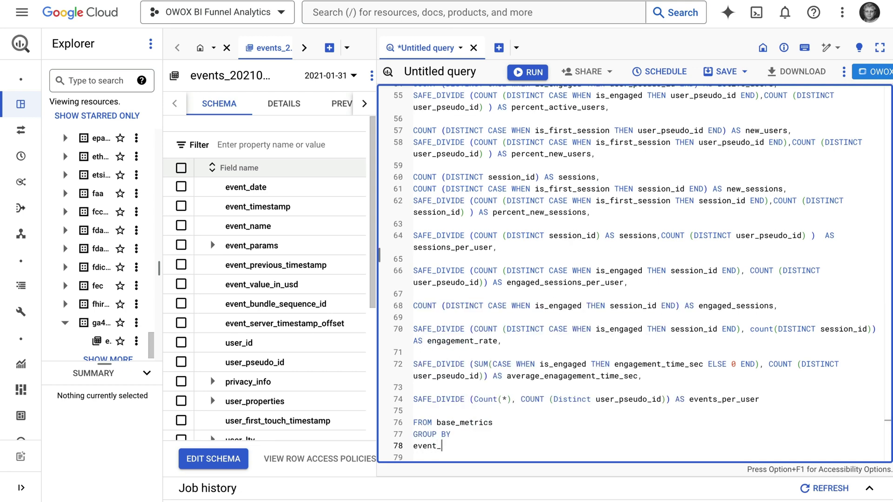
{"action": "type", "text": "date,"}
{"action": "key", "text": "Return"}
{"action": "type", "text": "source,"}
{"action": "key", "text": "Return"}
{"action": "type", "text": "mediu"}
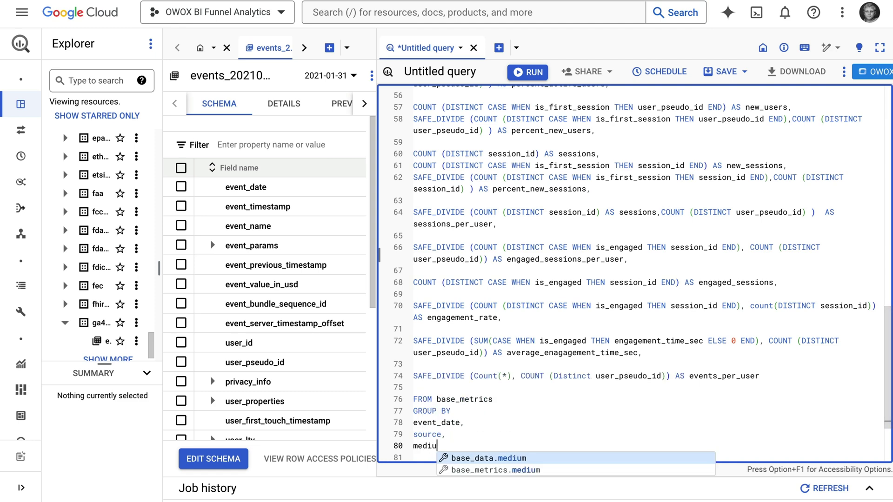
{"action": "type", "text": "m,"}
{"action": "key", "text": "Return"}
{"action": "type", "text": "source_mediu"}
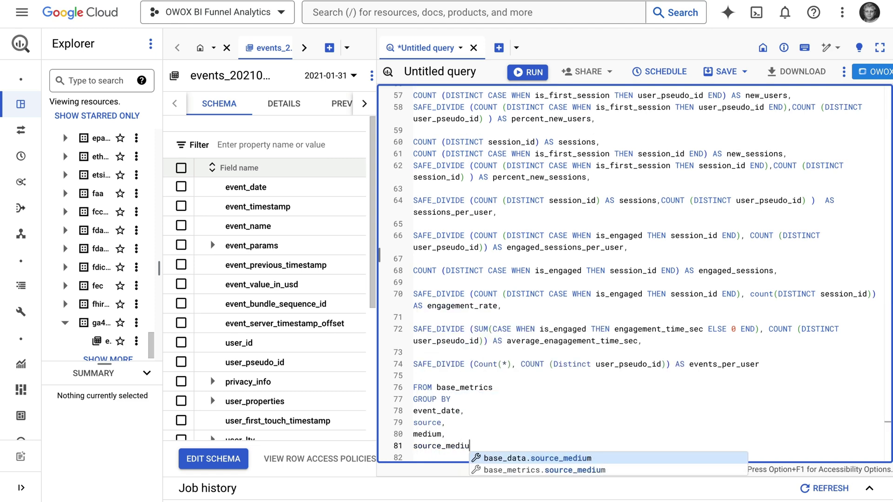
{"action": "type", "text": "m,"}
{"action": "scroll", "coordinate": [635, 273], "scroll_direction": "down", "scroll_amount": 2}
{"action": "type", "text": "campa"}
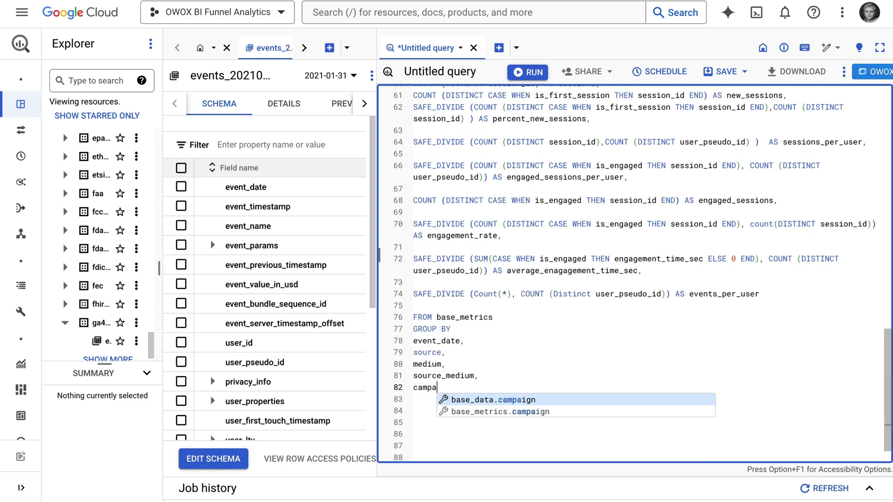
{"action": "type", "text": ","}
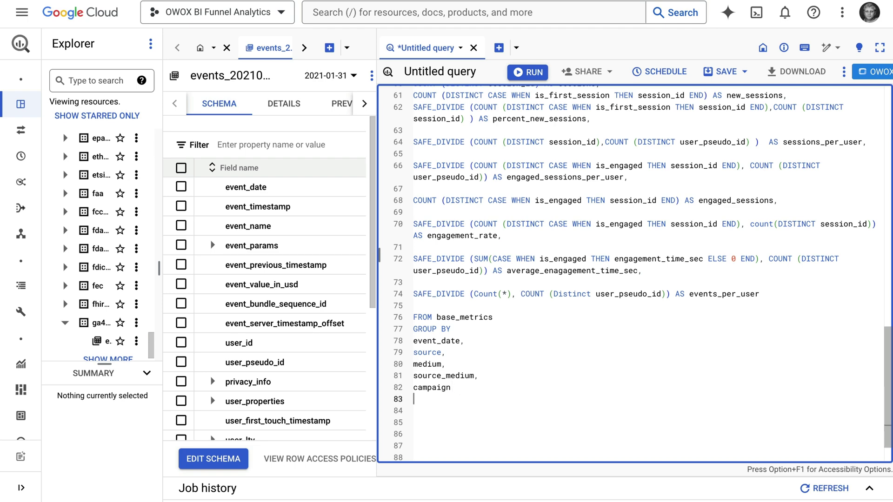
{"action": "type", "text": "ORDER BY"}
{"action": "type", "text": "e"}
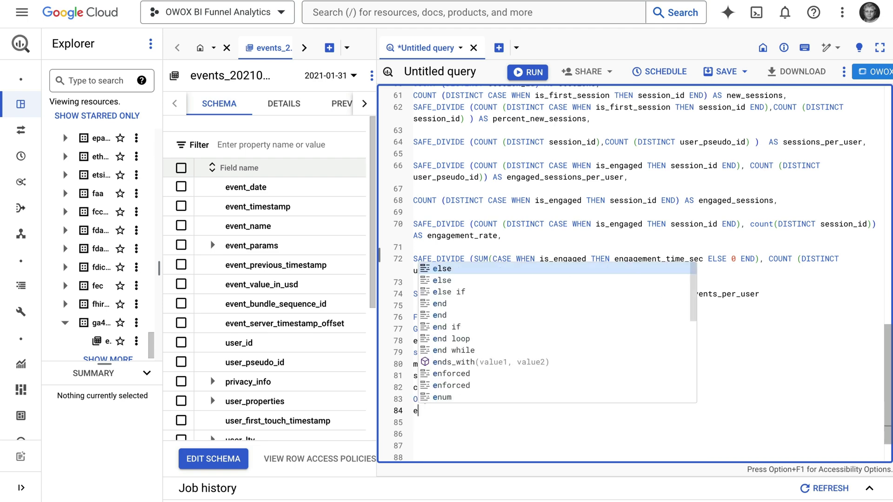
{"action": "type", "text": "vent_dateDESC,"}
{"action": "key", "text": "Return"}
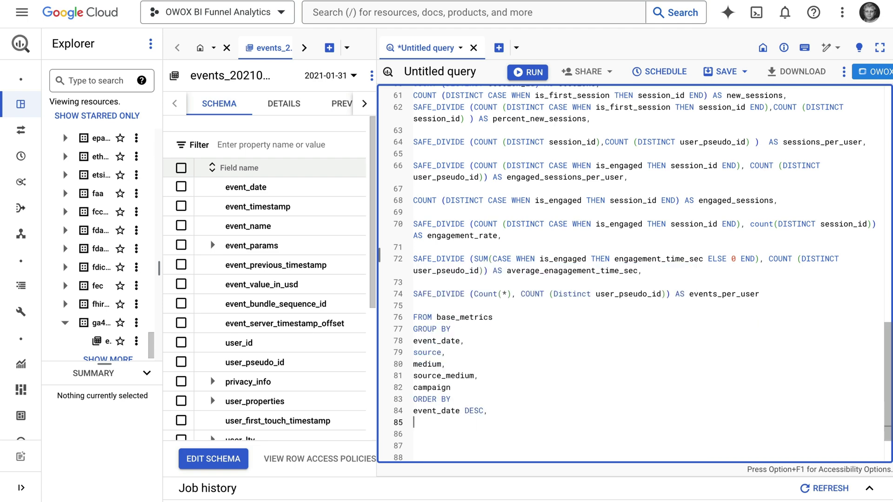
{"action": "type", "text": "total_users"}
{"action": "type", "text": " DESC"}
- Run the query, enlarge the editor pane, and select the whole query text
{"action": "key", "text": "ctrl+Return"}
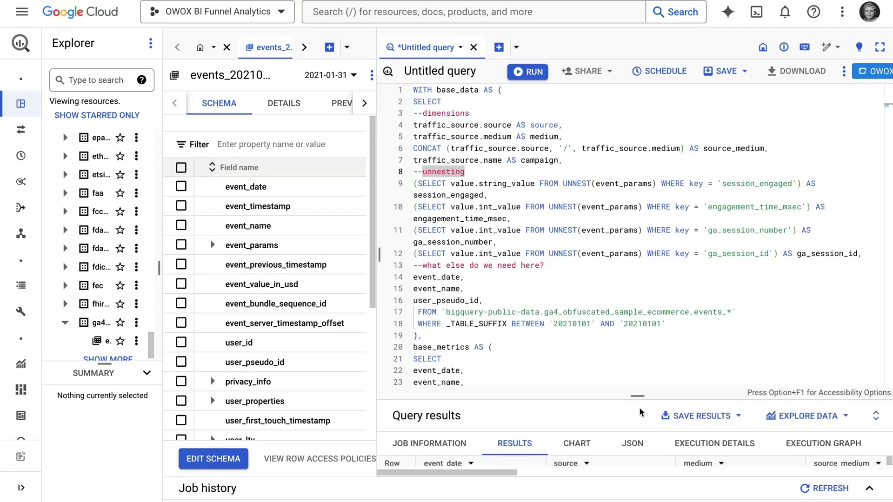
{"action": "left_click_drag", "start_coordinate": [639, 396], "coordinate": [633, 496]}
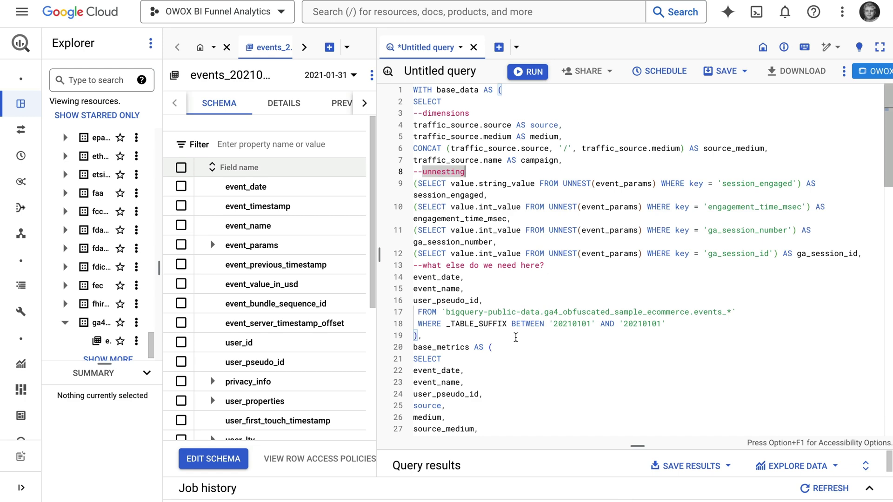
{"action": "key", "text": "ctrl+a"}
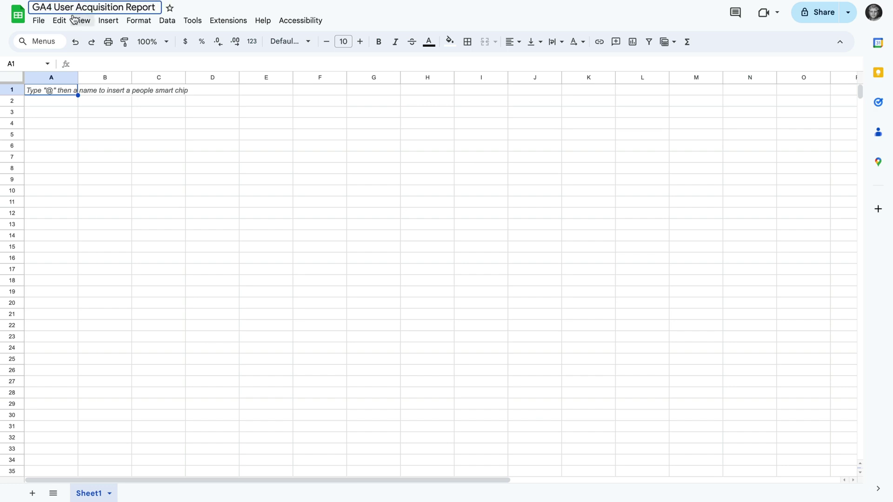
{"action": "scroll", "coordinate": [221, 168], "scroll_direction": "down", "scroll_amount": 5}
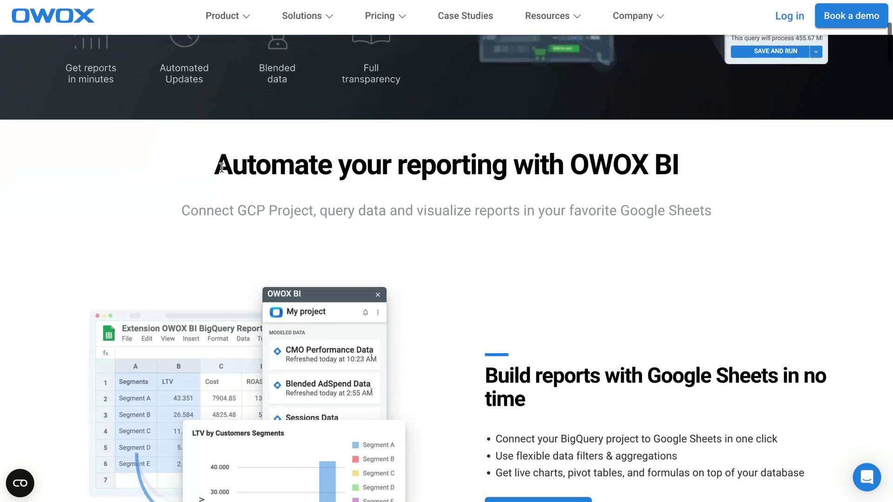
{"action": "scroll", "coordinate": [222, 167], "scroll_direction": "down", "scroll_amount": 3}
{"action": "scroll", "coordinate": [222, 171], "scroll_direction": "down", "scroll_amount": 3}
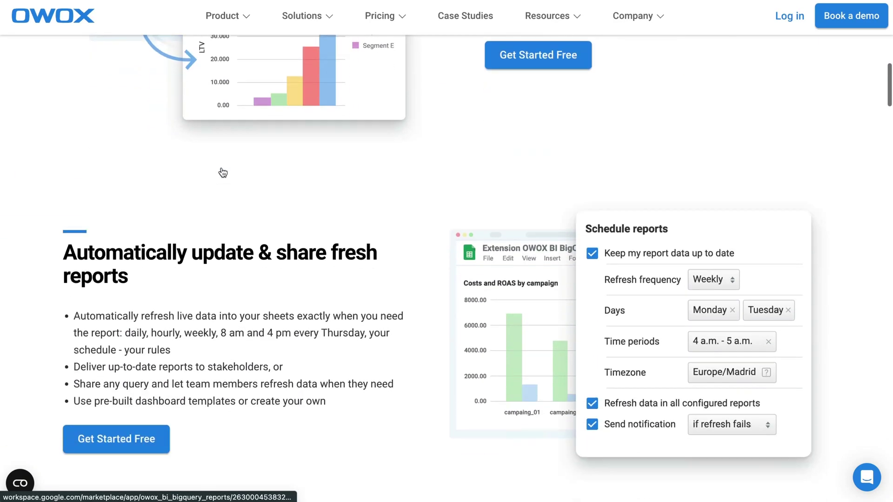
{"action": "scroll", "coordinate": [222, 172], "scroll_direction": "down", "scroll_amount": 2}
{"action": "scroll", "coordinate": [223, 172], "scroll_direction": "down", "scroll_amount": 3}
{"action": "scroll", "coordinate": [222, 172], "scroll_direction": "down", "scroll_amount": 3}
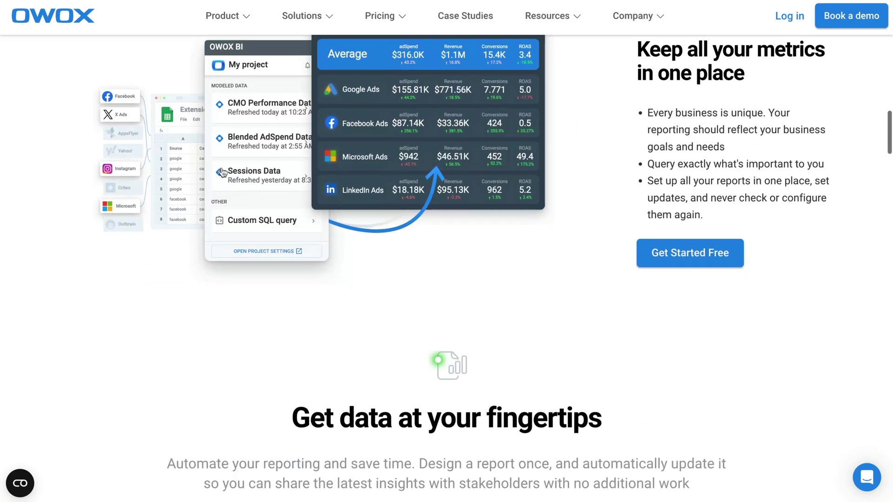
{"action": "scroll", "coordinate": [223, 172], "scroll_direction": "down", "scroll_amount": 2}
{"action": "scroll", "coordinate": [222, 173], "scroll_direction": "down", "scroll_amount": 3}
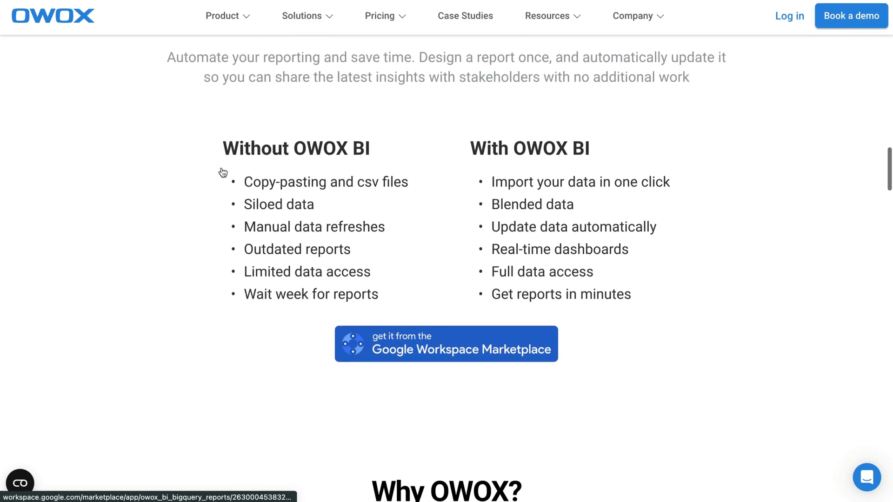
{"action": "scroll", "coordinate": [223, 172], "scroll_direction": "down", "scroll_amount": 3}
{"action": "scroll", "coordinate": [222, 172], "scroll_direction": "down", "scroll_amount": 2}
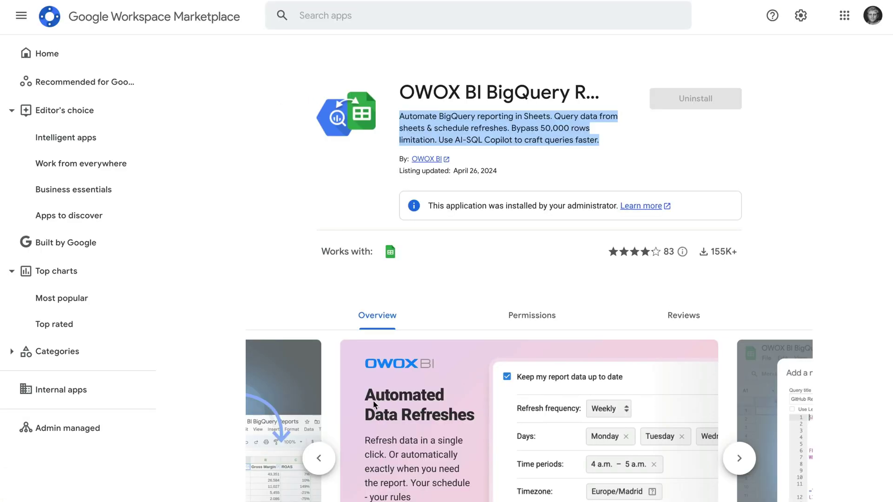
{"action": "scroll", "coordinate": [374, 404], "scroll_direction": "down", "scroll_amount": 2}
- Step back through the OWOX BI add-on listing's screenshot carousel
{"action": "left_click", "coordinate": [326, 328]}
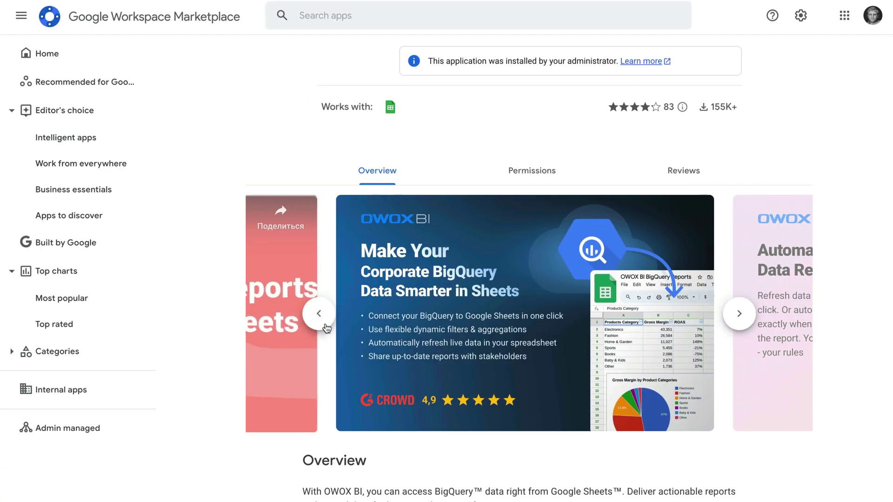
{"action": "left_click", "coordinate": [319, 314]}
{"action": "left_click", "coordinate": [319, 313]}
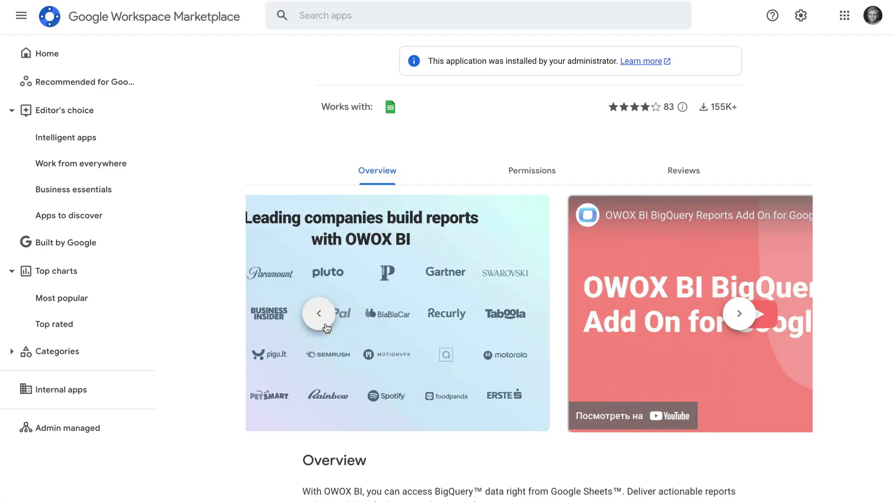
{"action": "left_click", "coordinate": [325, 326]}
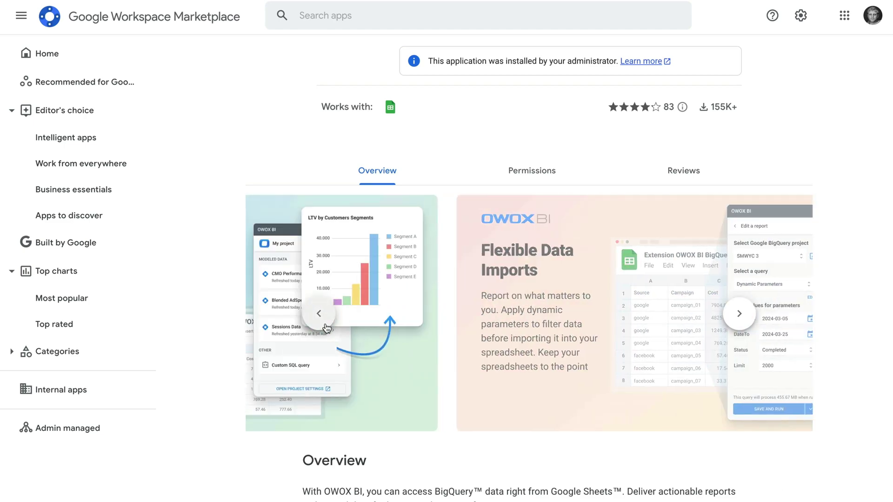
{"action": "left_click", "coordinate": [326, 328]}
{"action": "scroll", "coordinate": [326, 328], "scroll_direction": "down", "scroll_amount": 5}
{"action": "scroll", "coordinate": [326, 329], "scroll_direction": "down", "scroll_amount": 2}
{"action": "scroll", "coordinate": [326, 328], "scroll_direction": "down", "scroll_amount": 5}
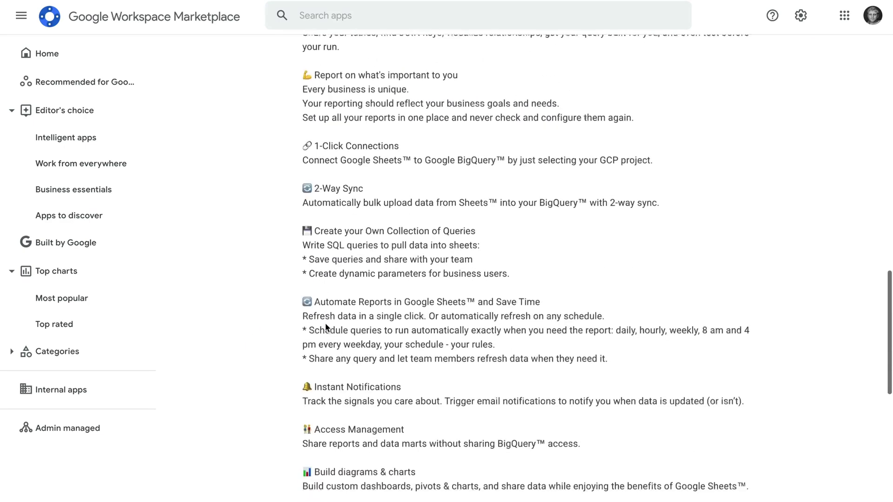
{"action": "scroll", "coordinate": [326, 329], "scroll_direction": "down", "scroll_amount": 2}
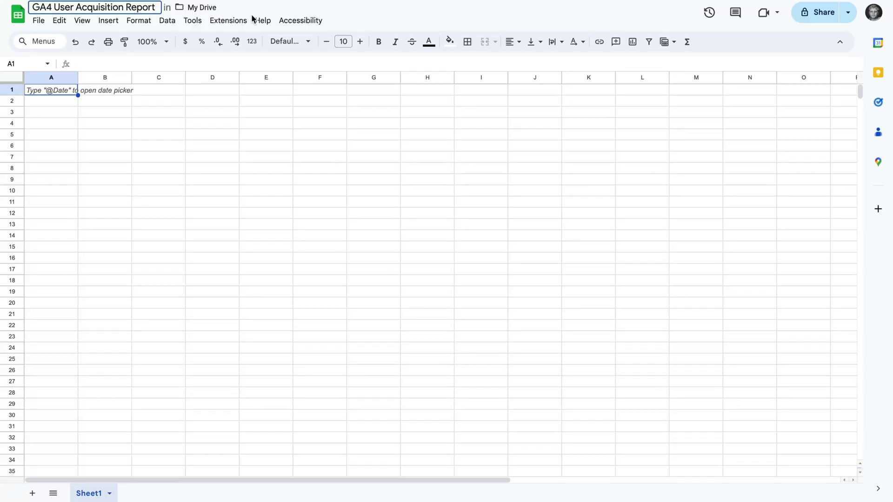
- Start a new OWOX BI report with a new query in the OWOX BI Funnel Analytics project
{"action": "left_click", "coordinate": [237, 20]}
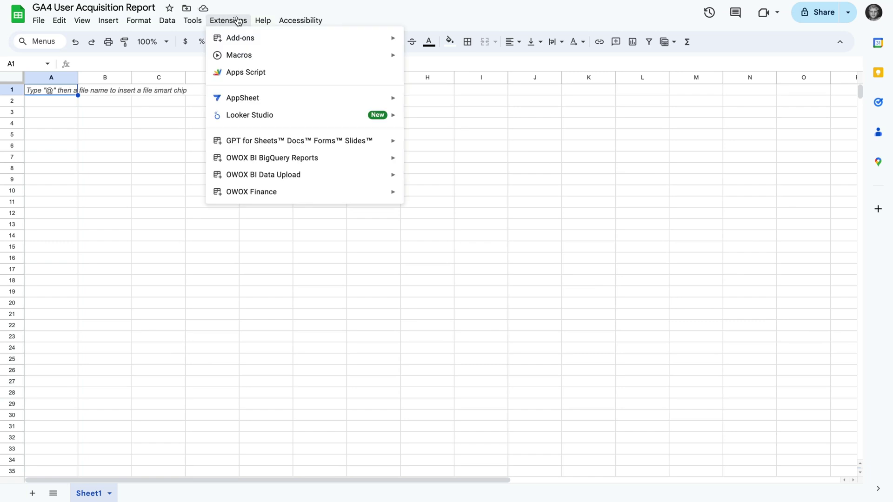
{"action": "mouse_move", "coordinate": [271, 158]}
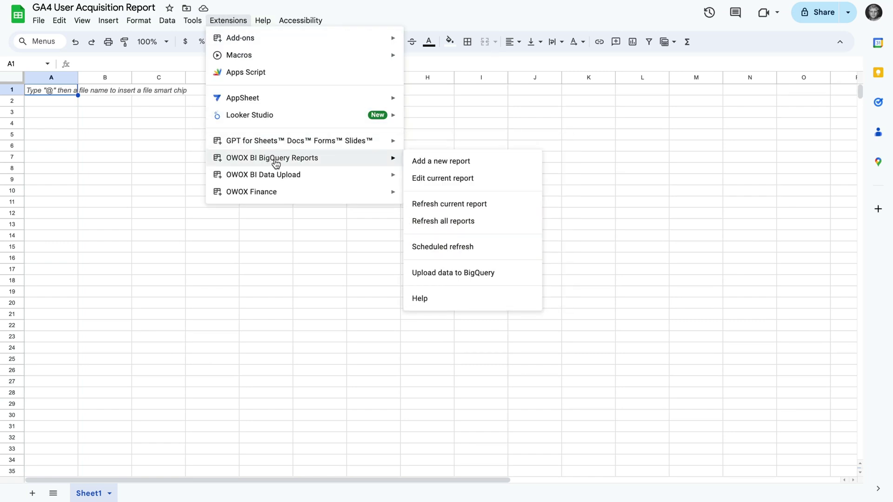
{"action": "left_click", "coordinate": [443, 161]}
{"action": "left_click", "coordinate": [732, 82]}
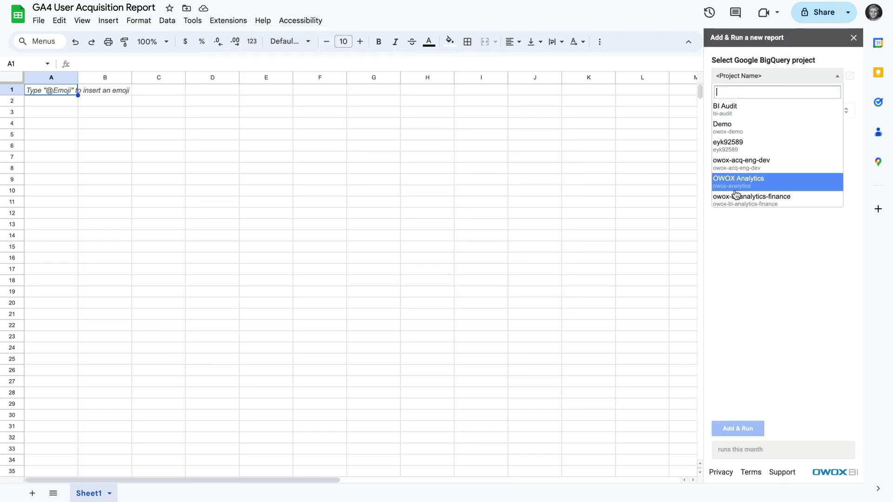
{"action": "scroll", "coordinate": [736, 199], "scroll_direction": "down", "scroll_amount": 2}
{"action": "left_click", "coordinate": [741, 151]}
{"action": "left_click", "coordinate": [744, 112]}
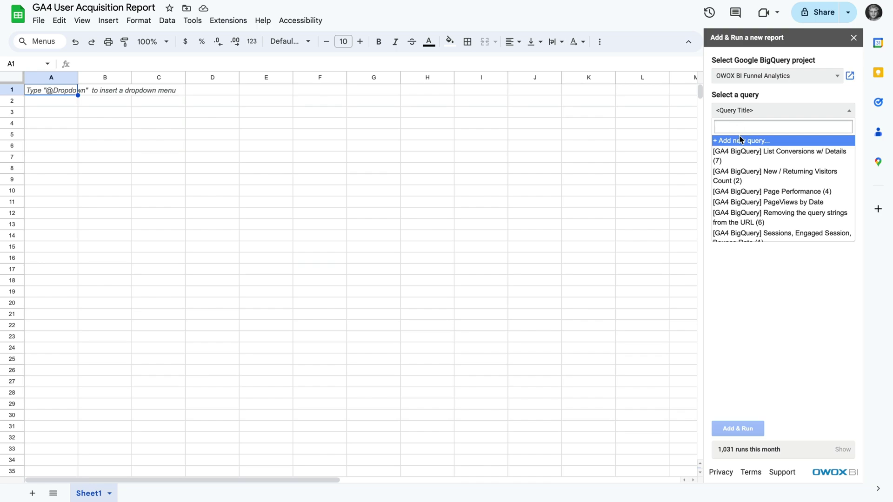
{"action": "left_click", "coordinate": [741, 141]}
- Replace the sample SQL with the user acquisition query and Save & Run it
{"action": "key", "text": "ctrl+a"}
{"action": "key", "text": "ctrl+v"}
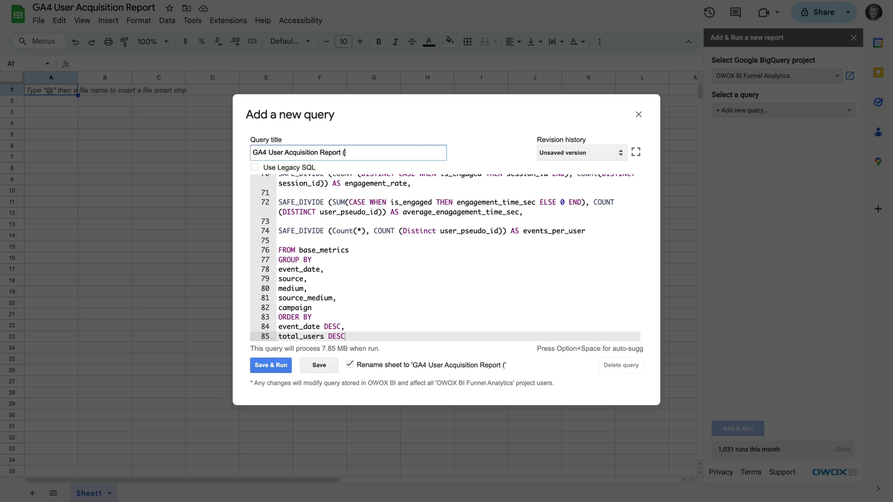
{"action": "left_click", "coordinate": [273, 362]}
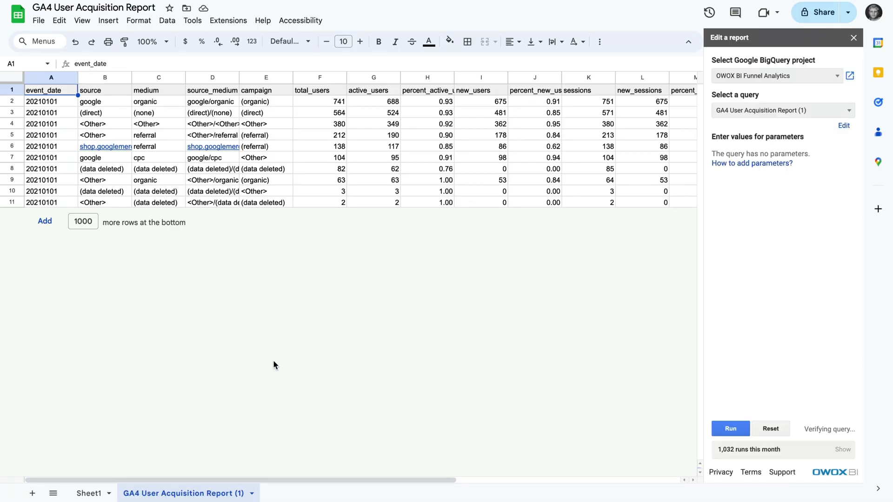
- Schedule a weekly 7–8 a.m. report refresh on Thursday and Friday and save it
{"action": "left_click", "coordinate": [228, 20]}
{"action": "mouse_move", "coordinate": [272, 157]}
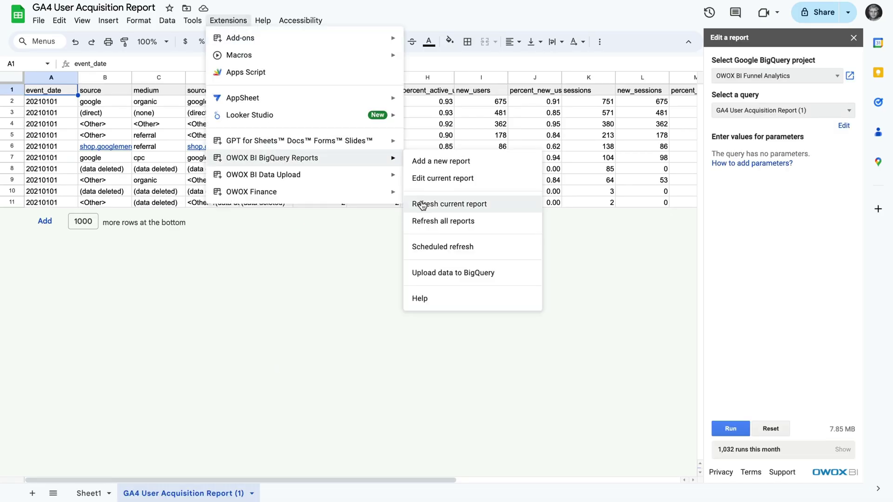
{"action": "left_click", "coordinate": [422, 204]}
{"action": "left_click", "coordinate": [364, 237]}
{"action": "scroll", "coordinate": [361, 279], "scroll_direction": "down", "scroll_amount": 2}
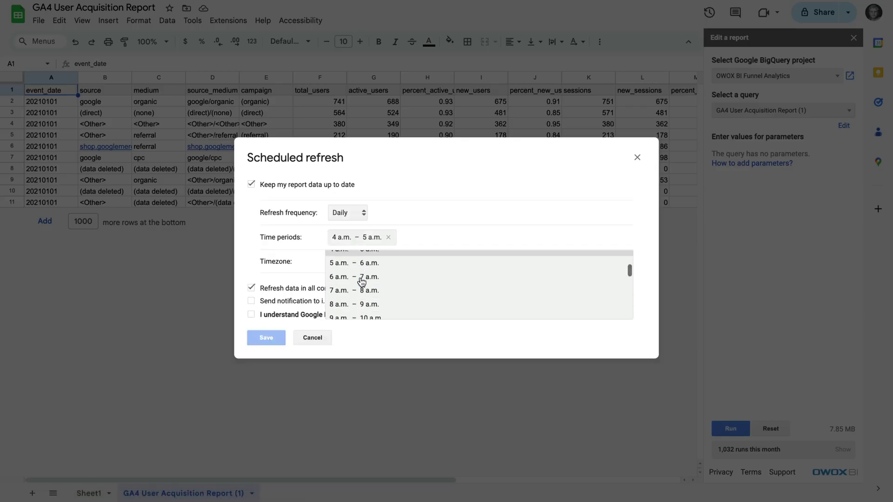
{"action": "scroll", "coordinate": [361, 292], "scroll_direction": "up", "scroll_amount": 1}
{"action": "left_click", "coordinate": [390, 240]}
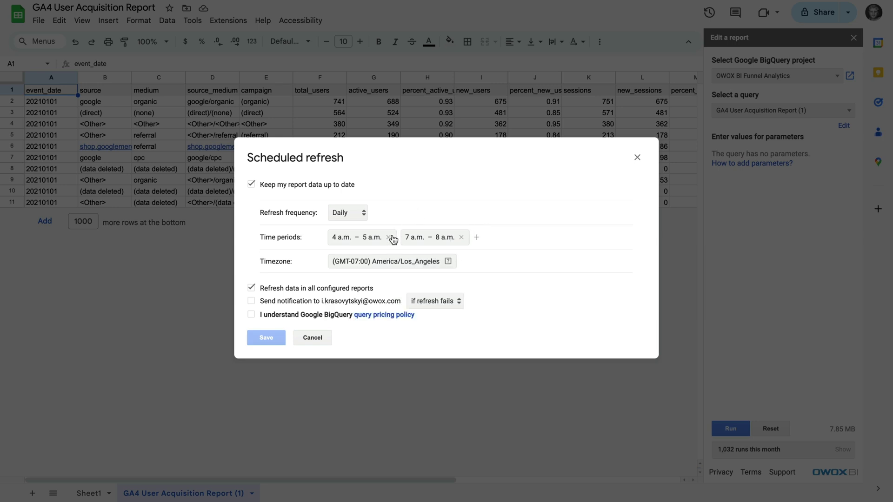
{"action": "left_click", "coordinate": [347, 213]}
{"action": "left_click", "coordinate": [381, 239]}
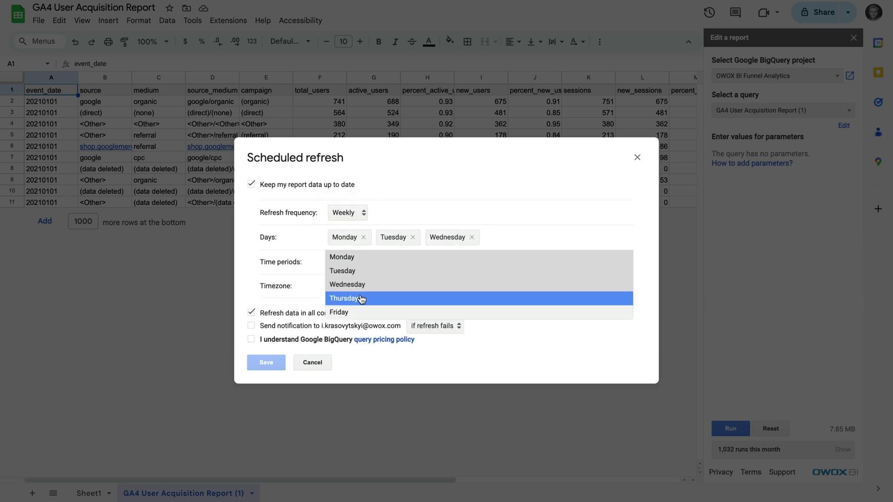
{"action": "left_click", "coordinate": [362, 299]}
{"action": "left_click", "coordinate": [362, 299]}
{"action": "left_click", "coordinate": [355, 327]}
{"action": "left_click", "coordinate": [265, 363]}
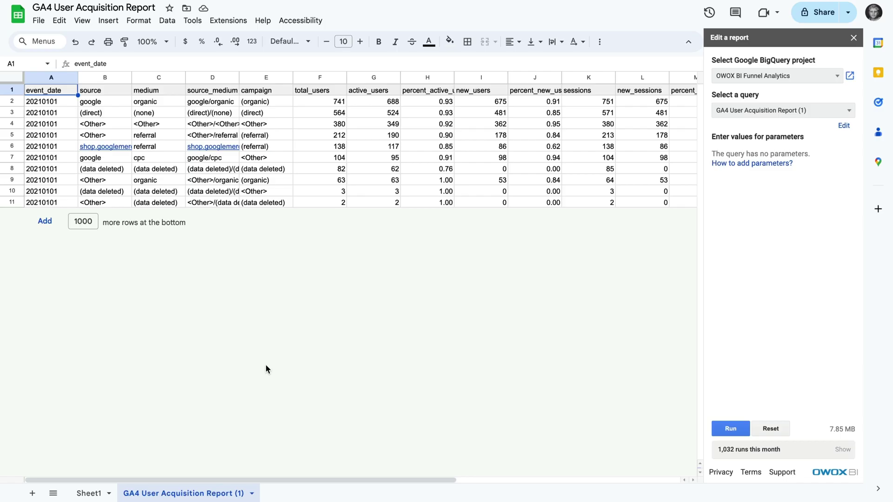
- Replace line 18's dates with start_date and end_date parameters, then Save & Run
{"action": "left_click", "coordinate": [843, 127]}
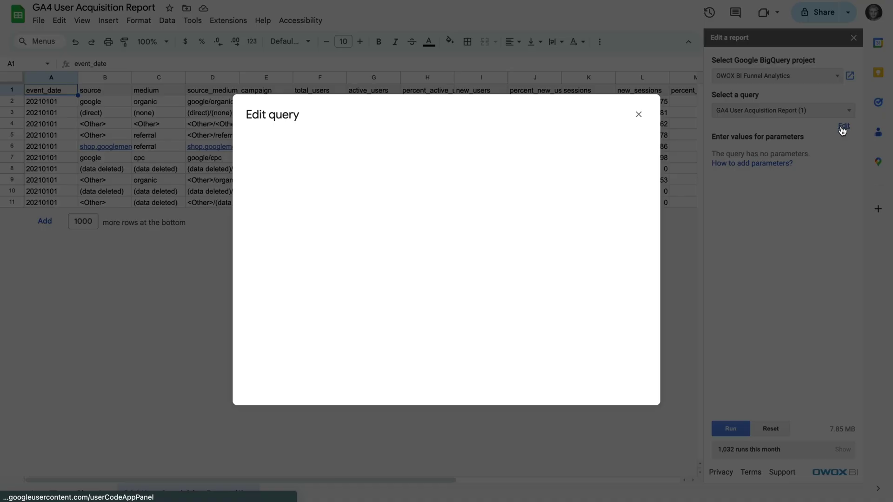
{"action": "scroll", "coordinate": [365, 301], "scroll_direction": "down", "scroll_amount": 5}
{"action": "scroll", "coordinate": [364, 302], "scroll_direction": "up", "scroll_amount": 3}
{"action": "left_click", "coordinate": [412, 265]}
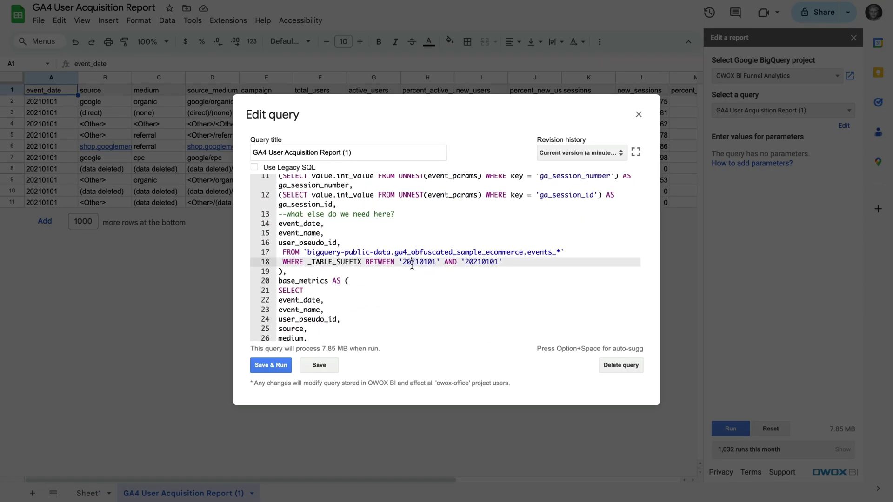
{"action": "type", "text": "start_date"}
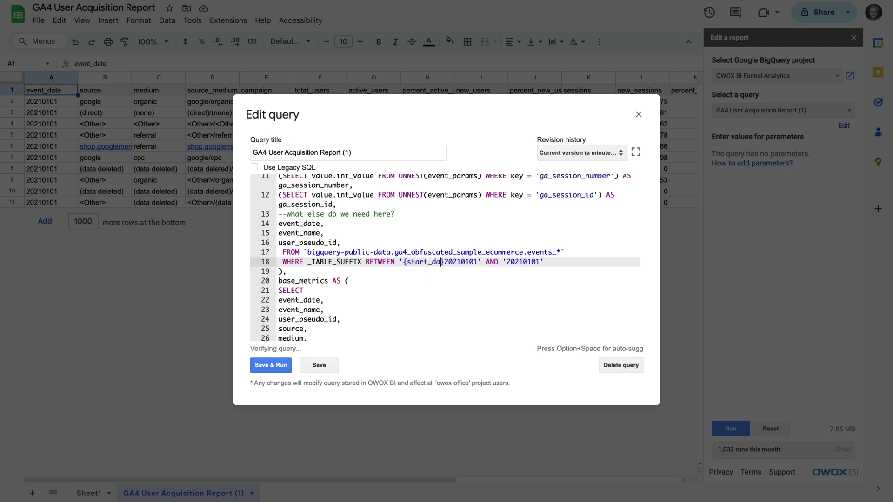
{"action": "type", "text": " default=\""}
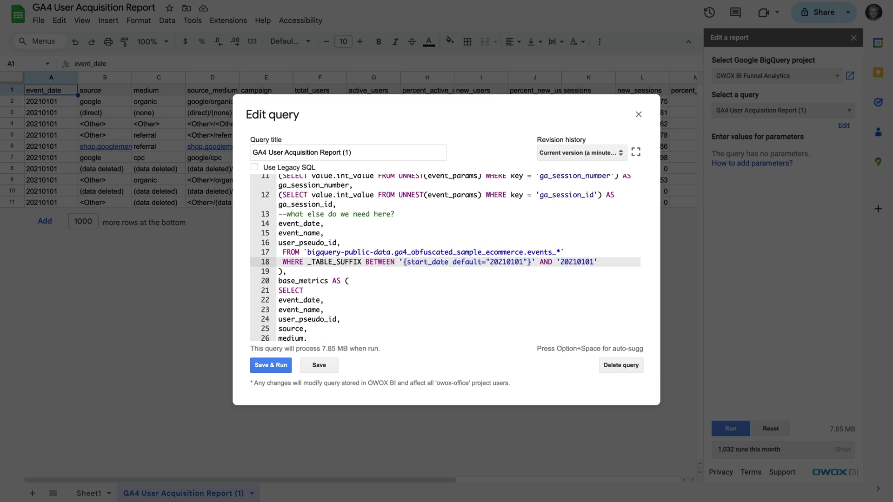
{"action": "type", "text": "{start_date default=\"20210101\"}"}
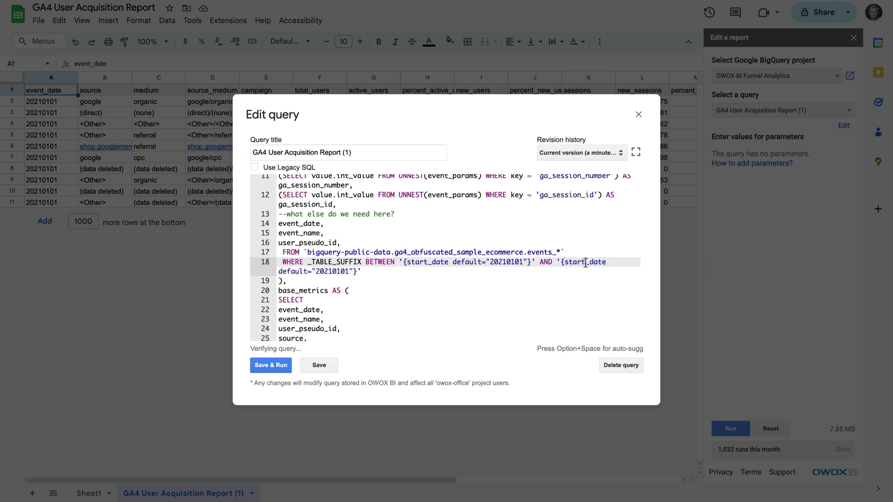
{"action": "left_click", "coordinate": [585, 263]}
{"action": "key", "text": "BackSpace"}
{"action": "key", "text": "BackSpace"}
{"action": "key", "text": "BackSpace"}
{"action": "type", "text": "end"}
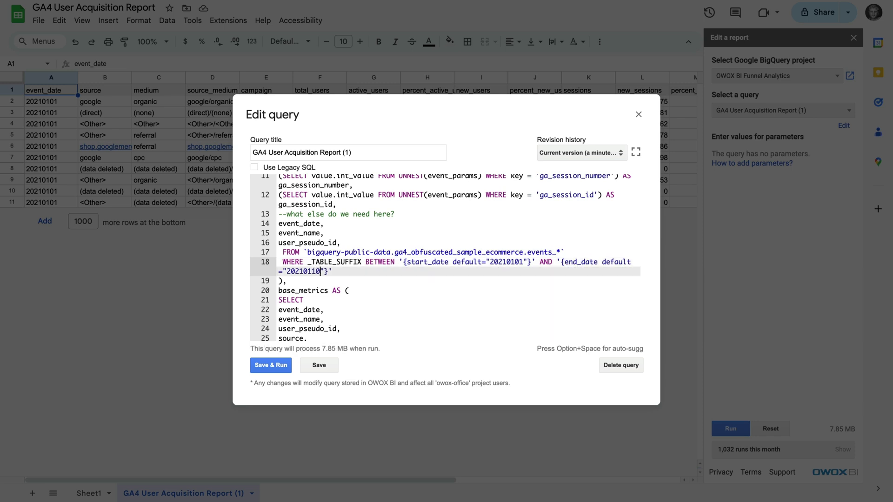
{"action": "left_click", "coordinate": [279, 366]}
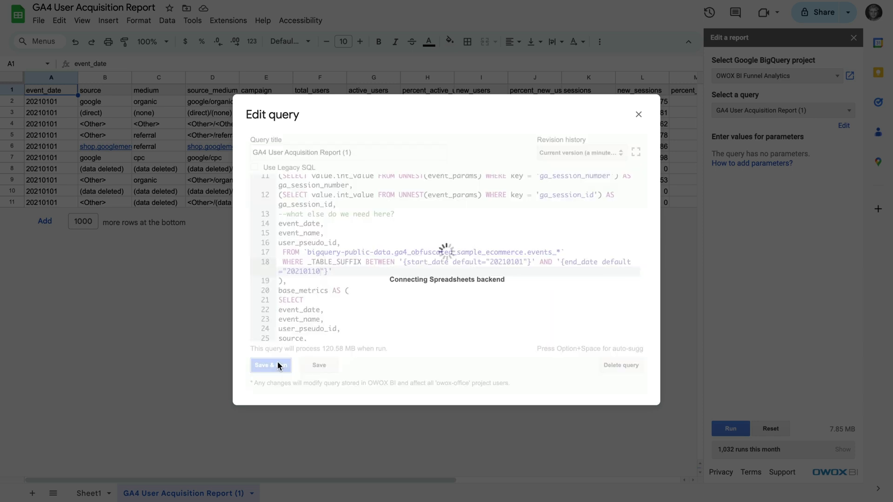